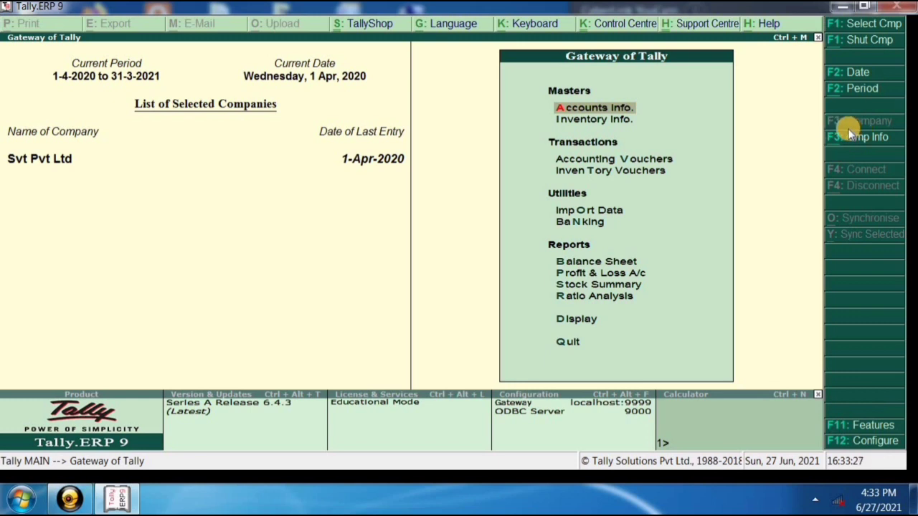
Shut the loaded company Svt Pvt Ltd from the Company Info options
key("alt+F3")
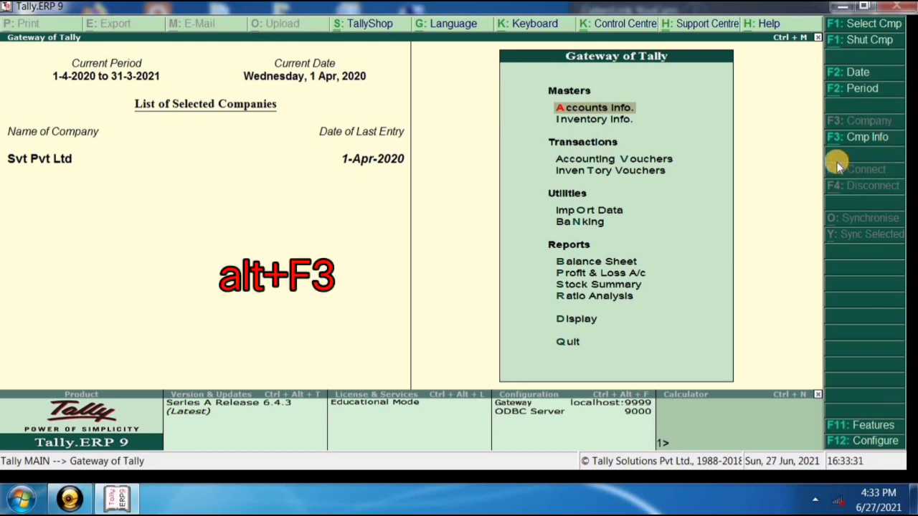
key("alt+F3")
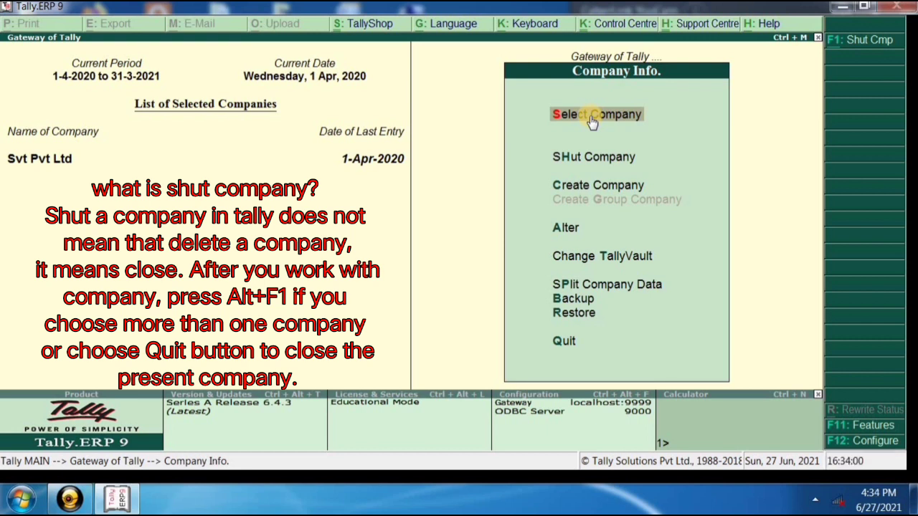
left_click(599, 163)
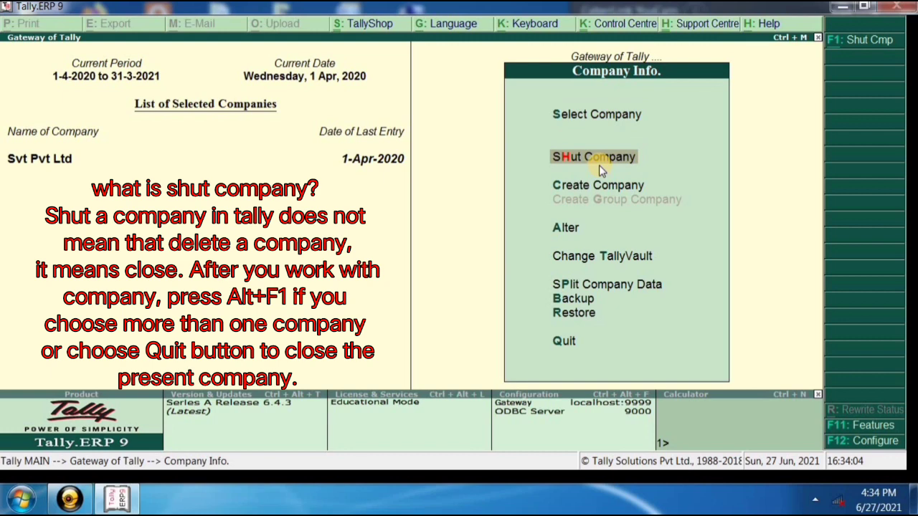
left_click(599, 166)
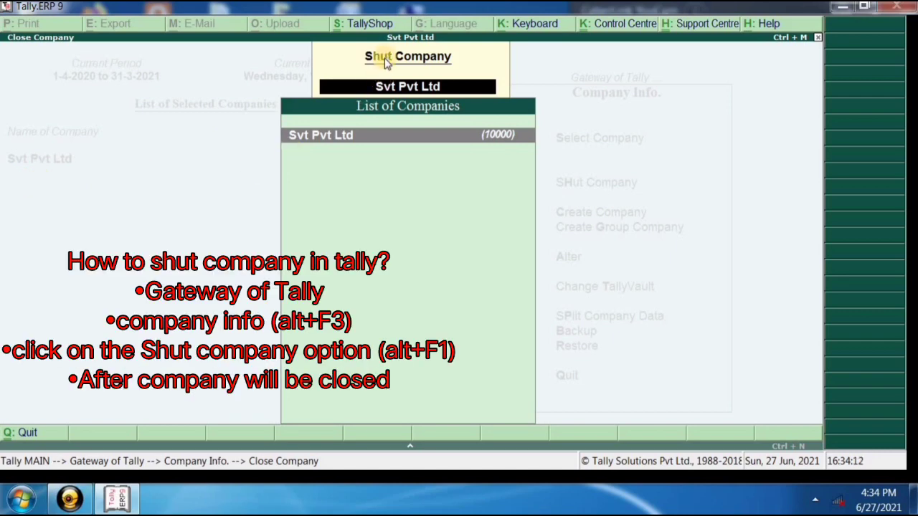
key("Return")
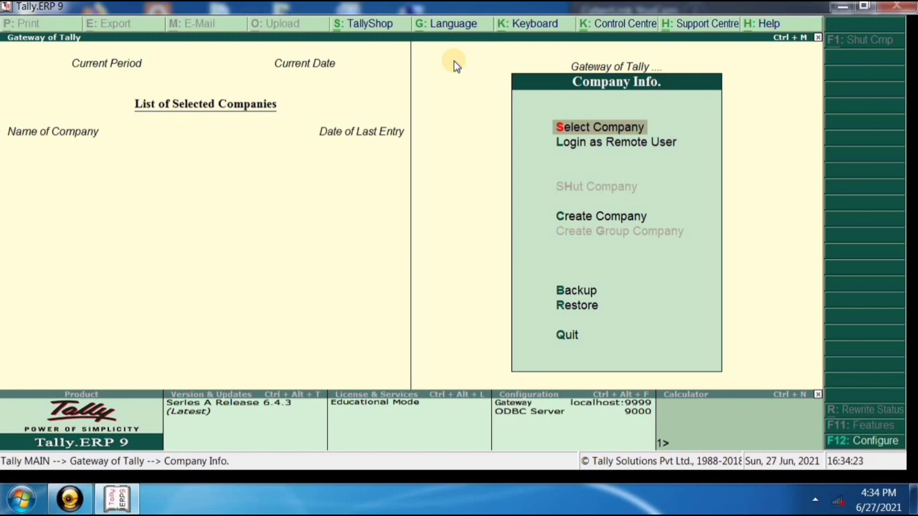
key("Down")
key("Down")
key("Down")
key("Up")
key("Up")
key("Up")
key("Down")
key("Down")
key("Down")
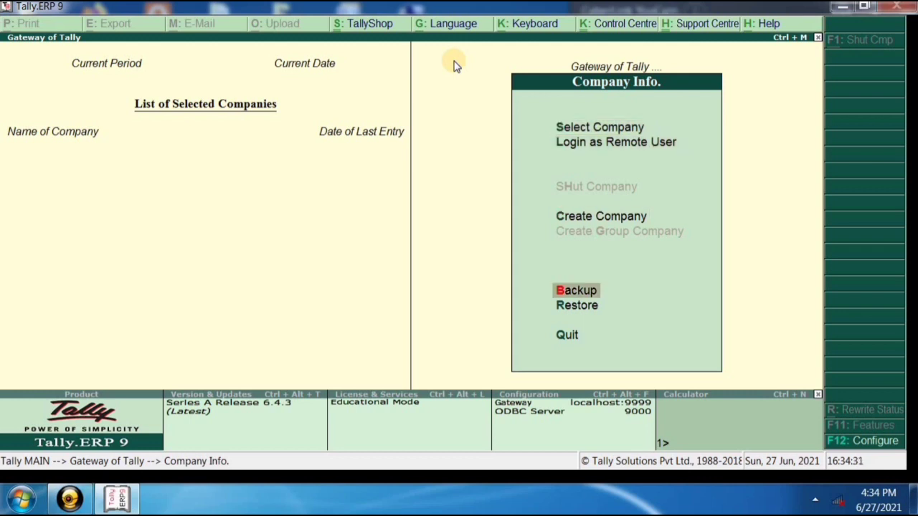
key("Up")
key("Up")
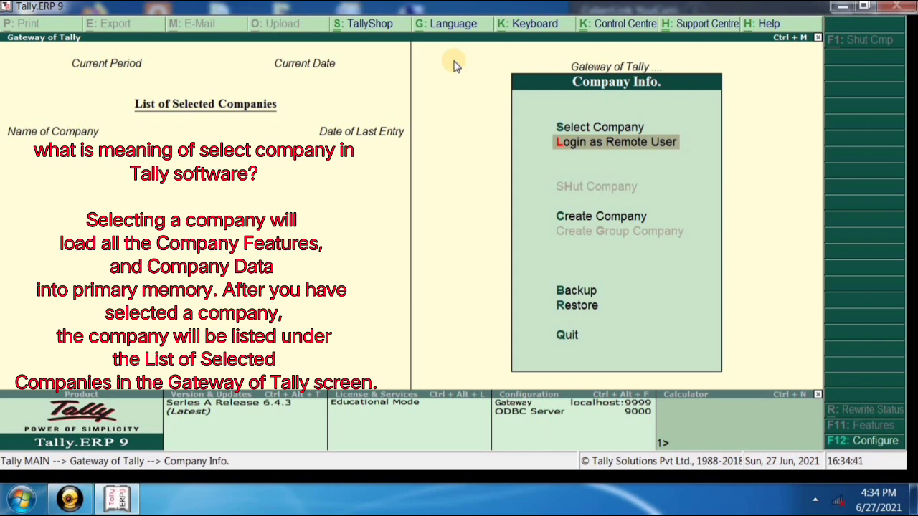
Filter the company list by Kavya and load Kavya Bag Shop
key("Up")
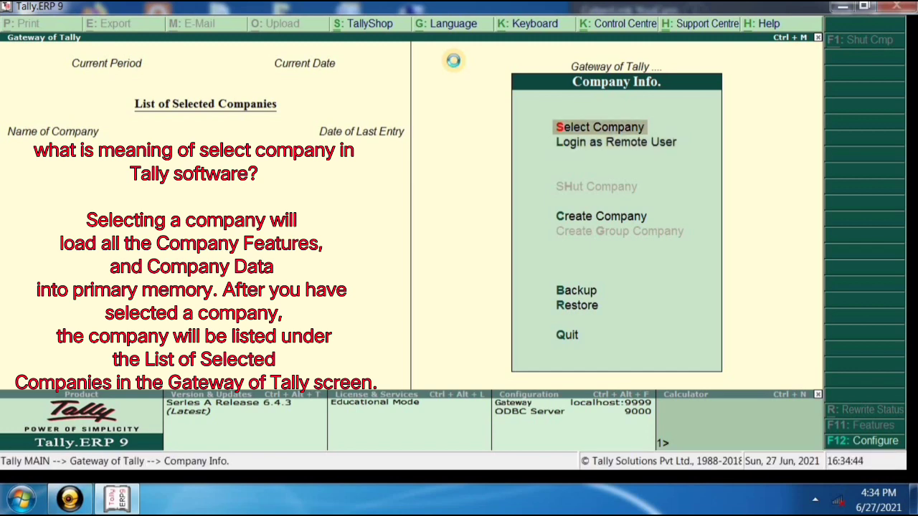
key("Return")
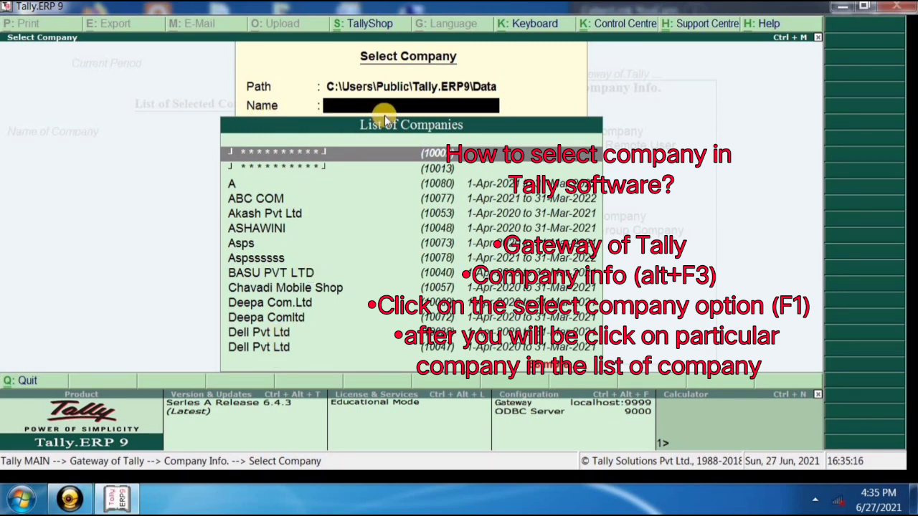
type("Kavya")
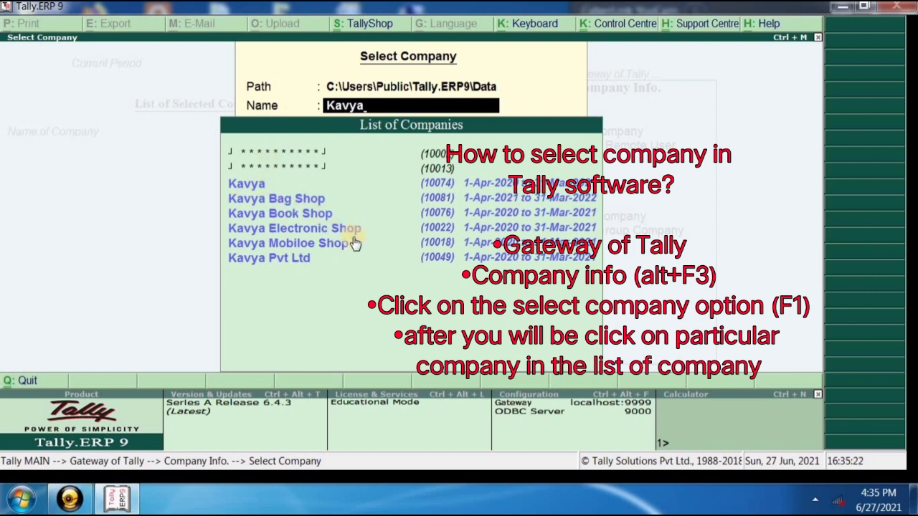
key("Down")
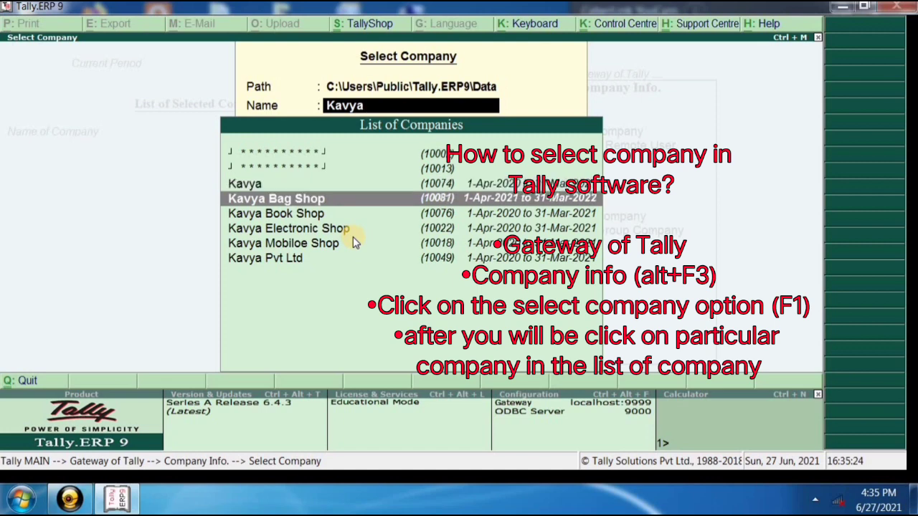
key("Down")
key("Down")
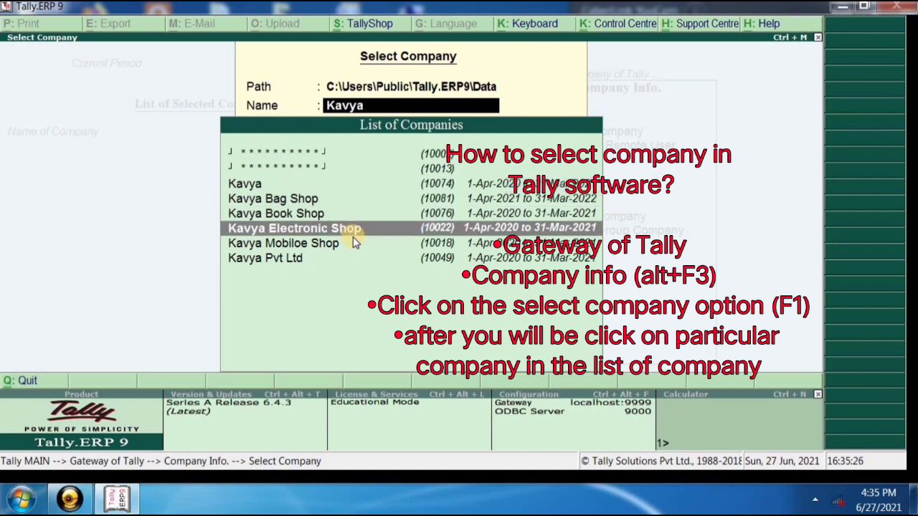
key("Up")
key("Up")
key("Down")
key("Down")
key("Up")
key("Up")
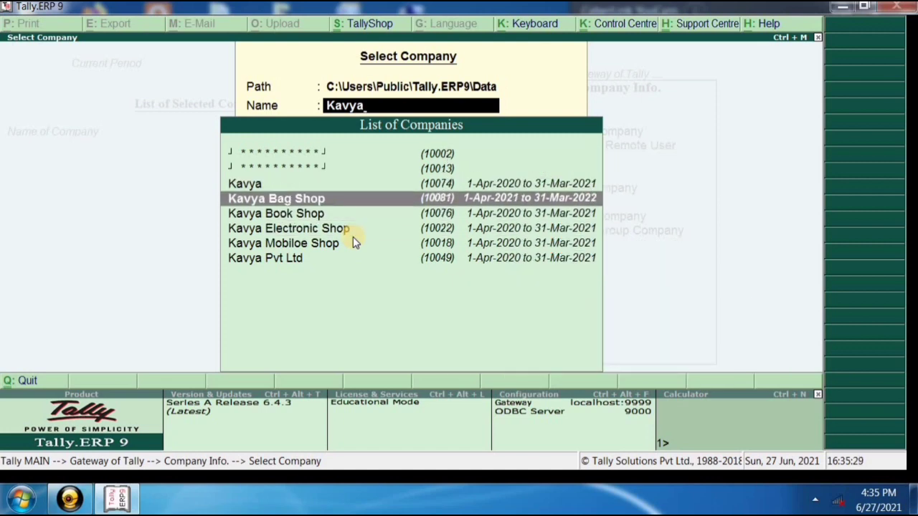
key("Return")
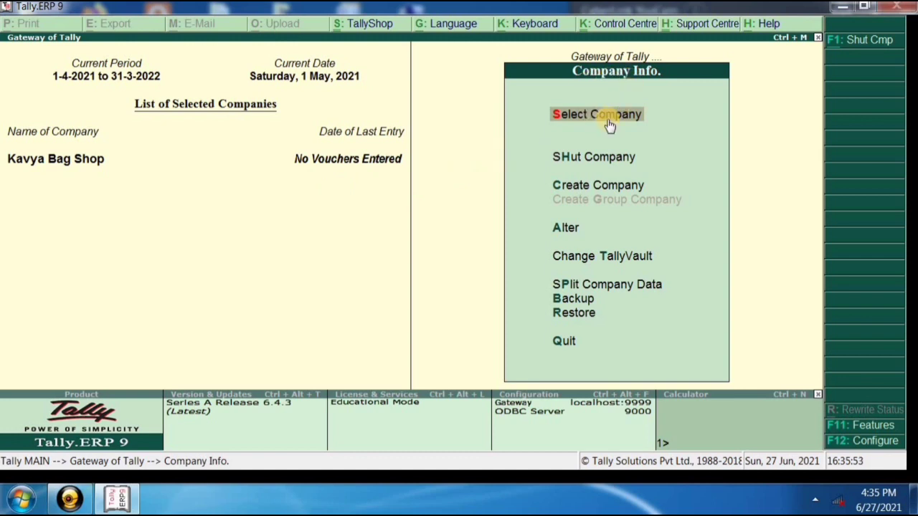
Load BASU PVT LTD as an additional company from the default data path
left_click(649, 127)
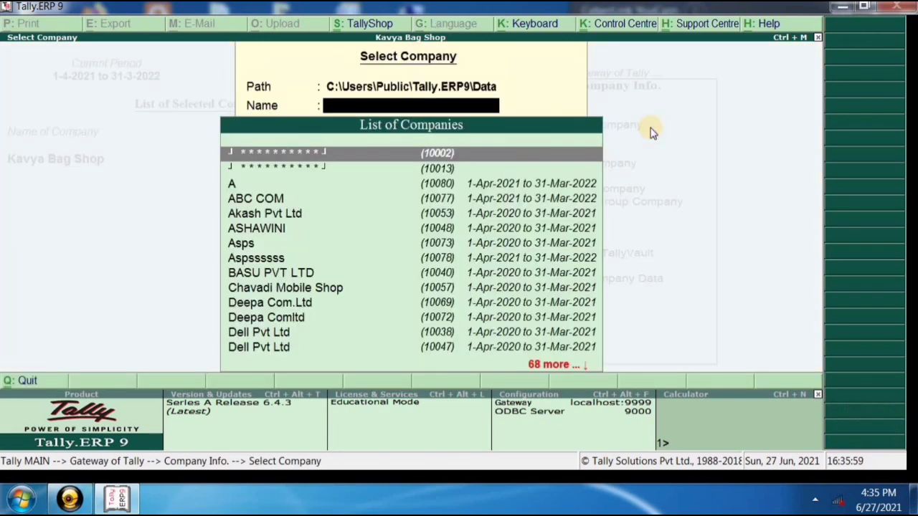
key("Down")
key("Down")
key("Down")
key("Down")
key("Down")
key("Down")
key("Down")
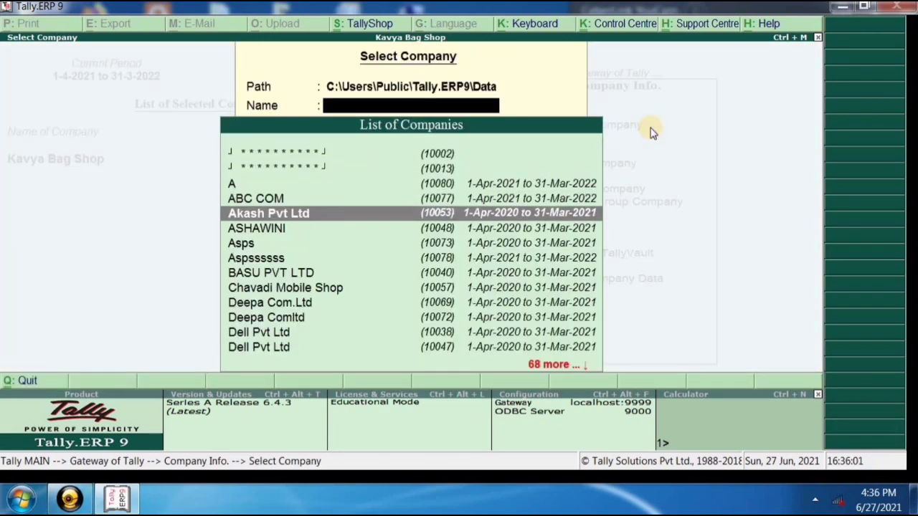
key("Down")
key("Return")
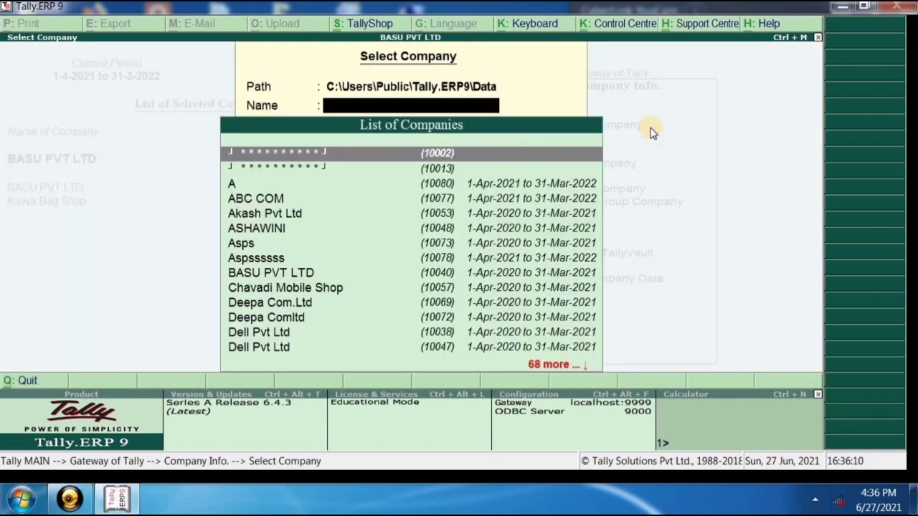
Load the first of the two Dell Pvt Ltd entries as another open company
key("Down")
key("Down")
key("Down")
key("Down")
key("Down")
key("Down")
key("Down")
key("Down")
key("Down")
key("Down")
key("Down")
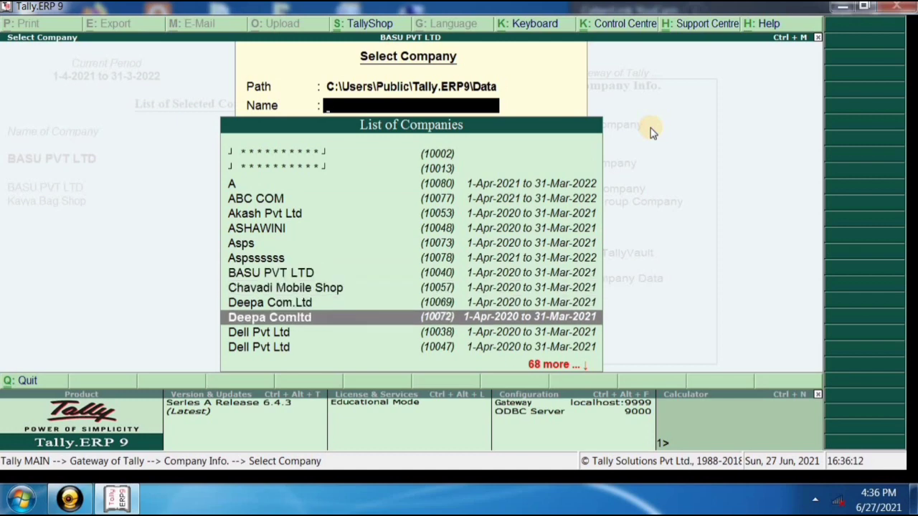
key("Down")
key("Return")
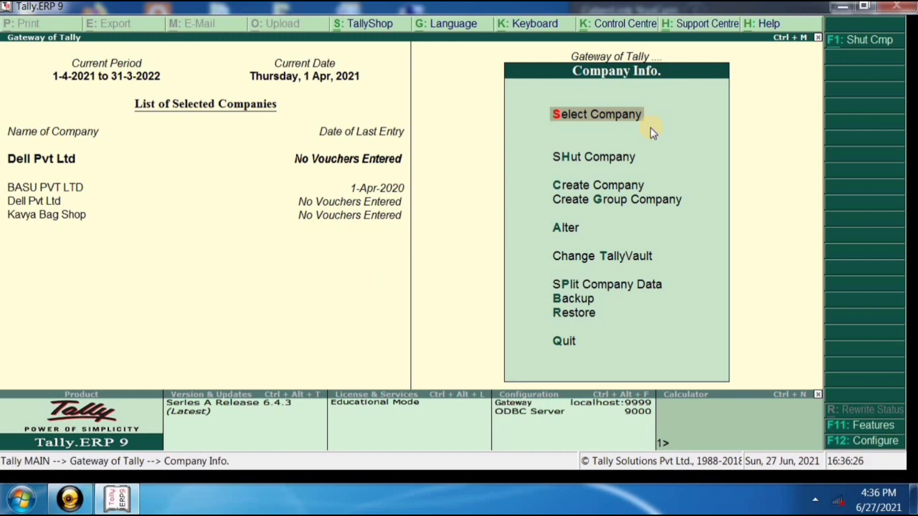
Return to the Gateway of Tally, reopen Company Info and load the company ASHAWINI
key("Escape")
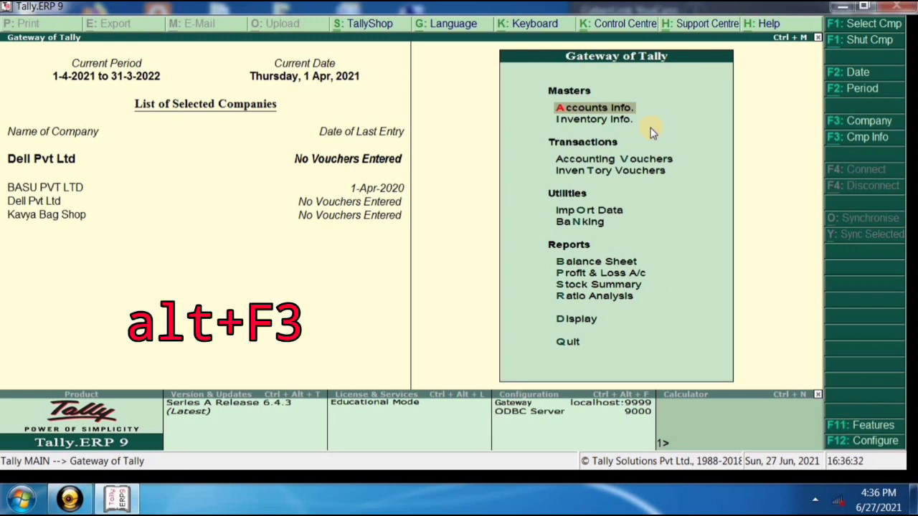
key("alt+F3")
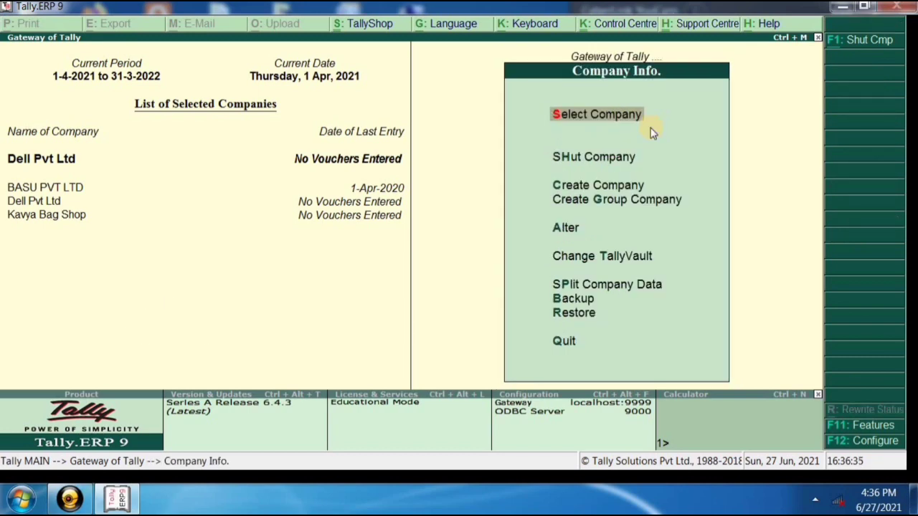
key("Return")
key("Down")
key("Down")
key("Down")
key("Down")
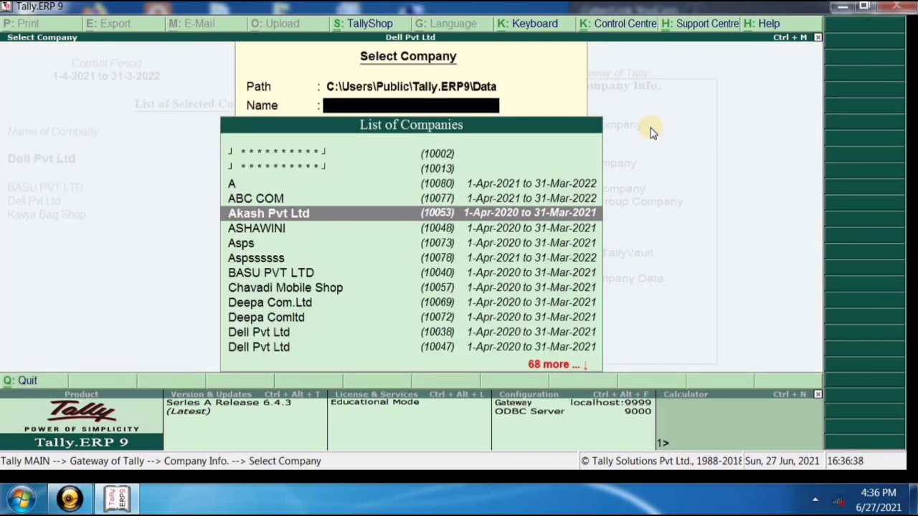
key("Down")
key("Return")
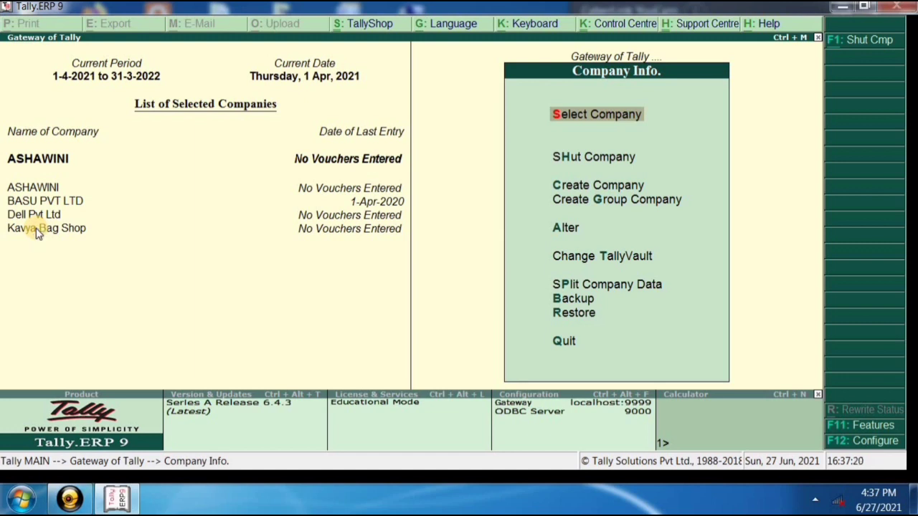
Switch the active company among Kavya Bag Shop, Dell Pvt Ltd and BASU PVT LTD in the selected companies list, ending on BASU PVT LTD
left_click(135, 235)
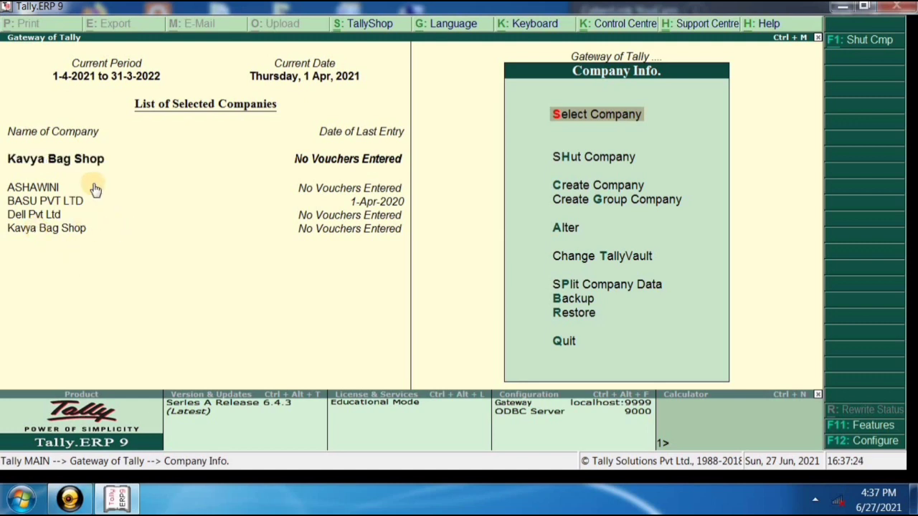
left_click(35, 216)
left_click(33, 202)
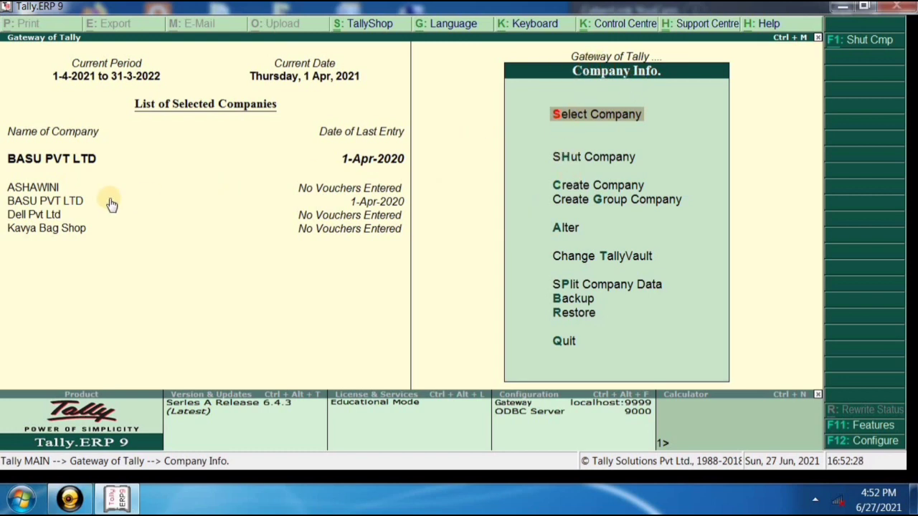
left_click(43, 218)
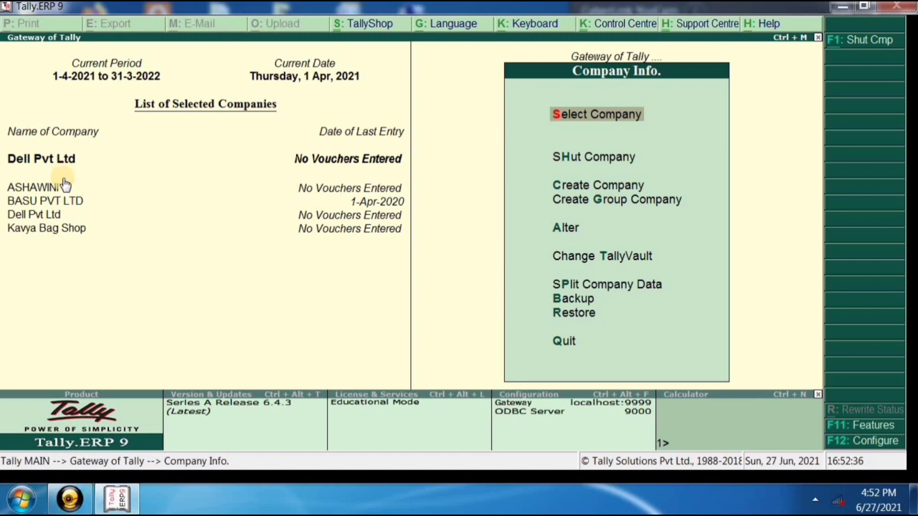
left_click(63, 229)
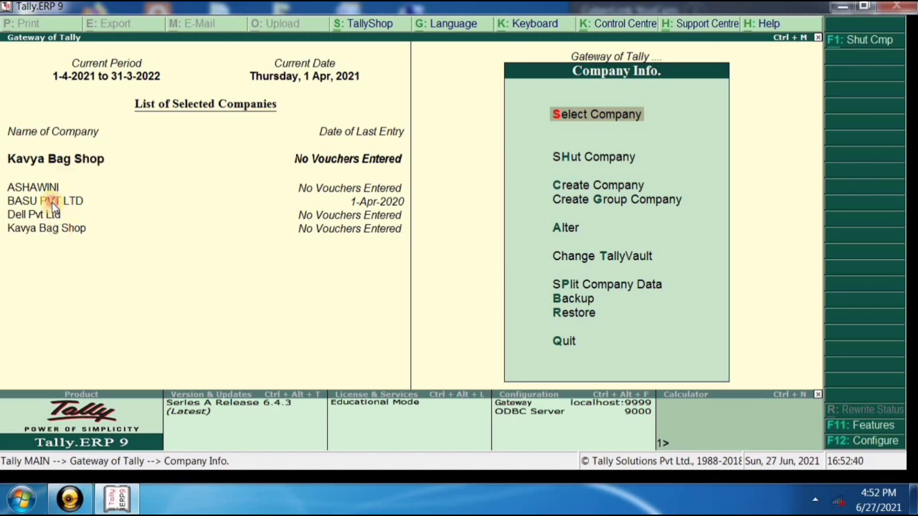
left_click(54, 207)
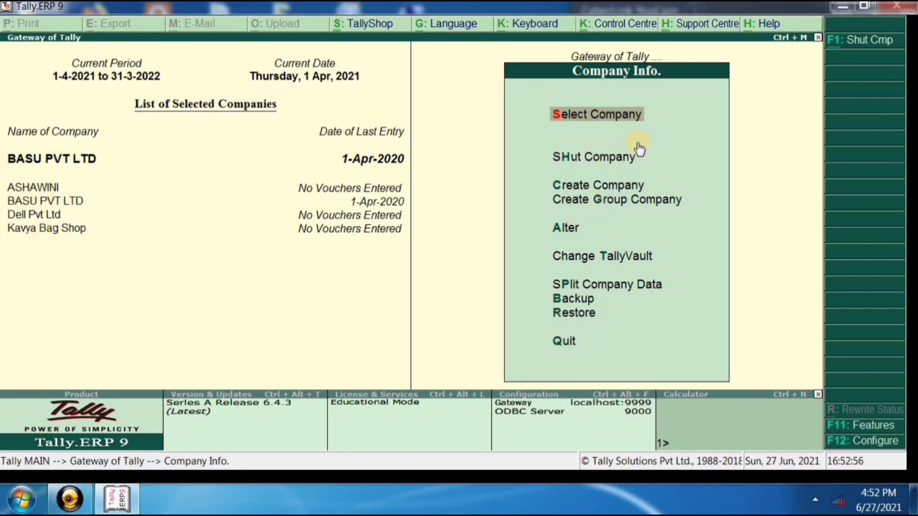
Return to the Gateway of Tally and change the current company to Kavya Bag Shop
key("Escape")
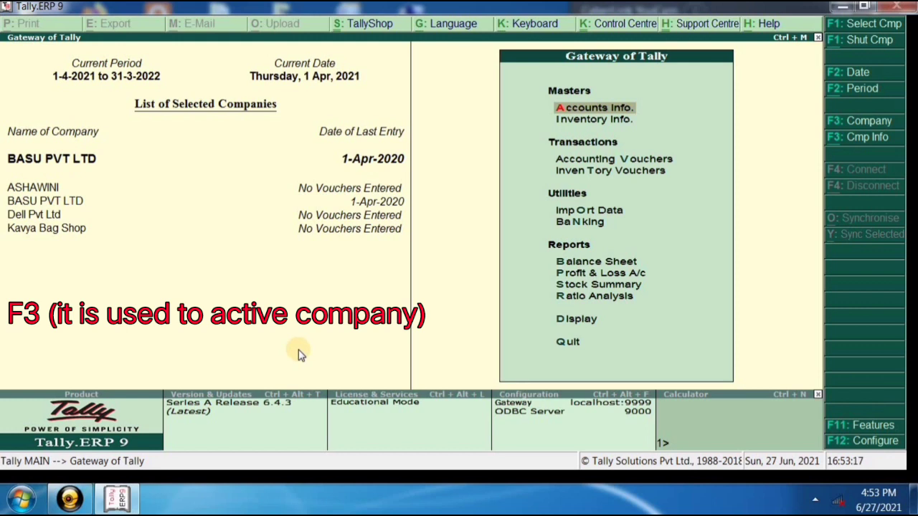
key("F3")
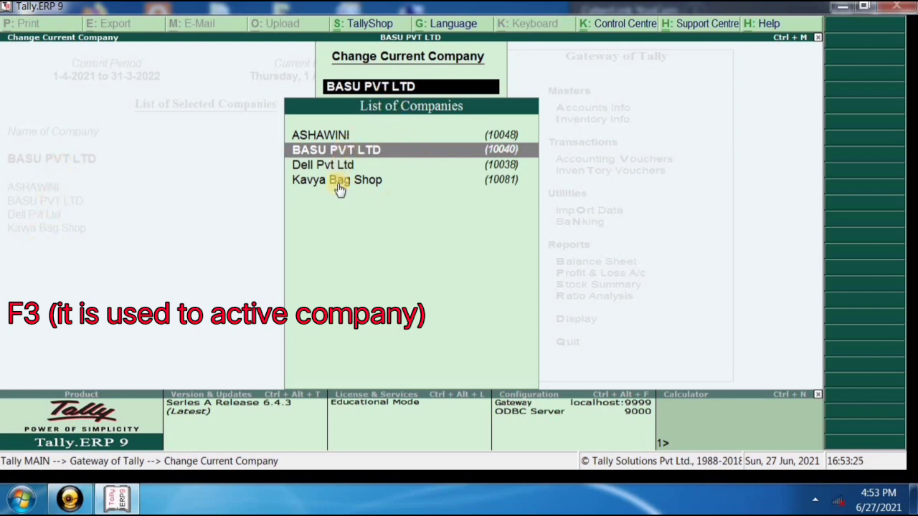
key("Down")
key("Down")
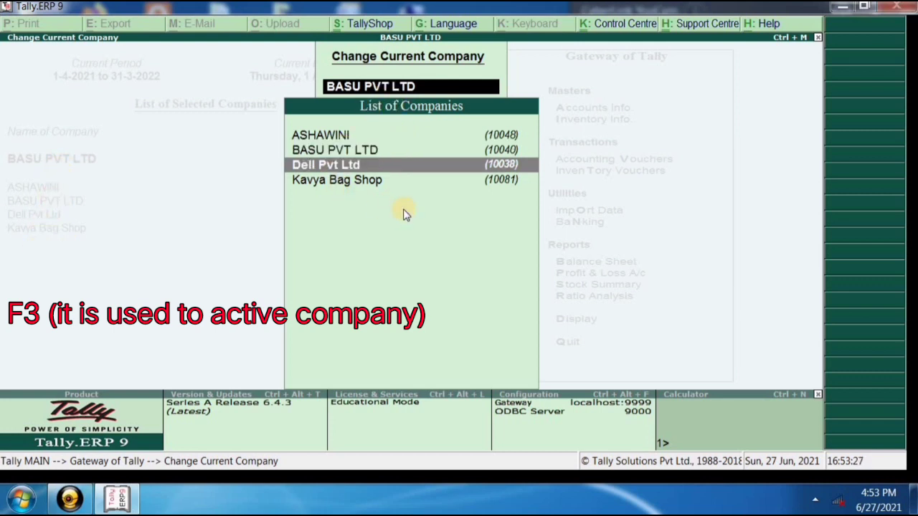
key("Return")
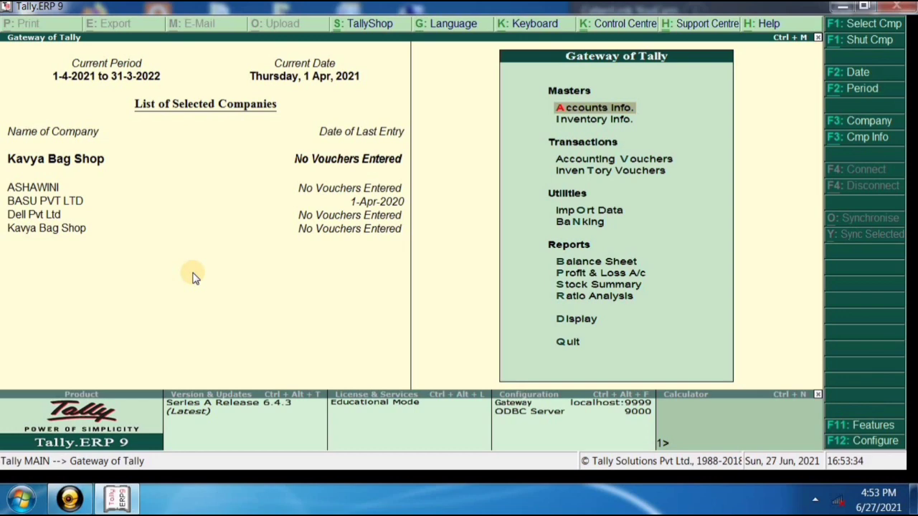
Change the current company to ASHAWINI, and make BASU PVT LTD active from the list of selected companies
key("F3")
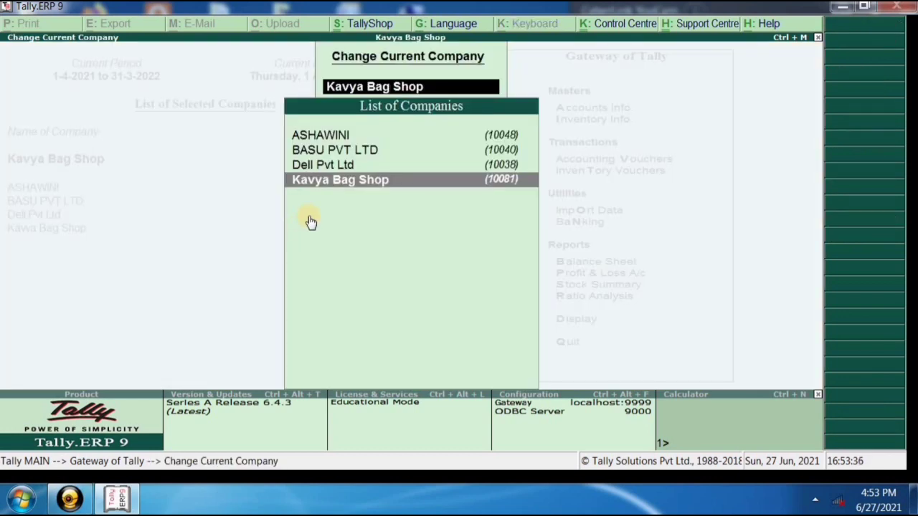
key("Up")
key("Up")
key("Up")
key("Return")
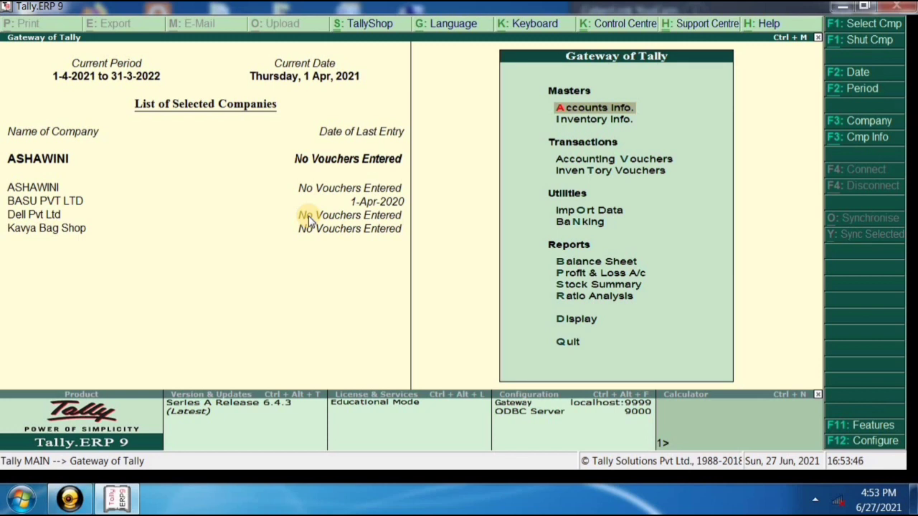
left_click(27, 201)
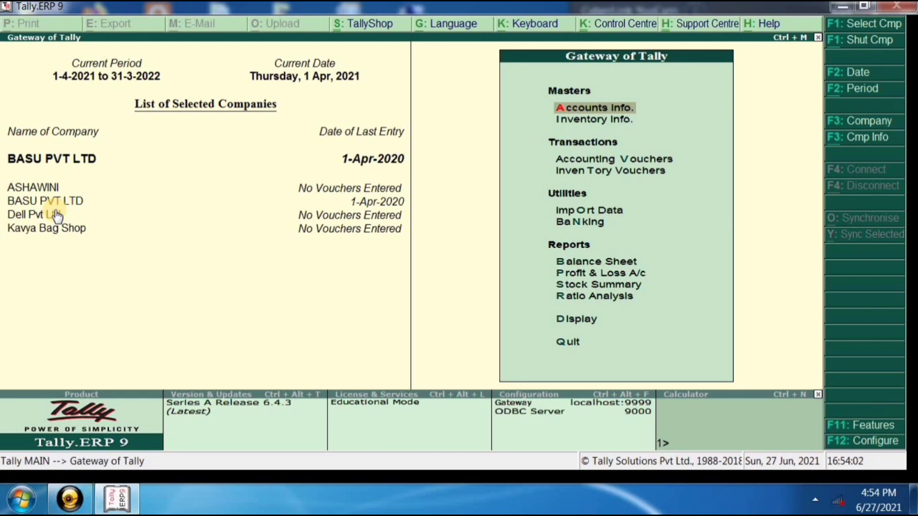
Open Company Info and shut the company ASHAWINI
key("alt+F3")
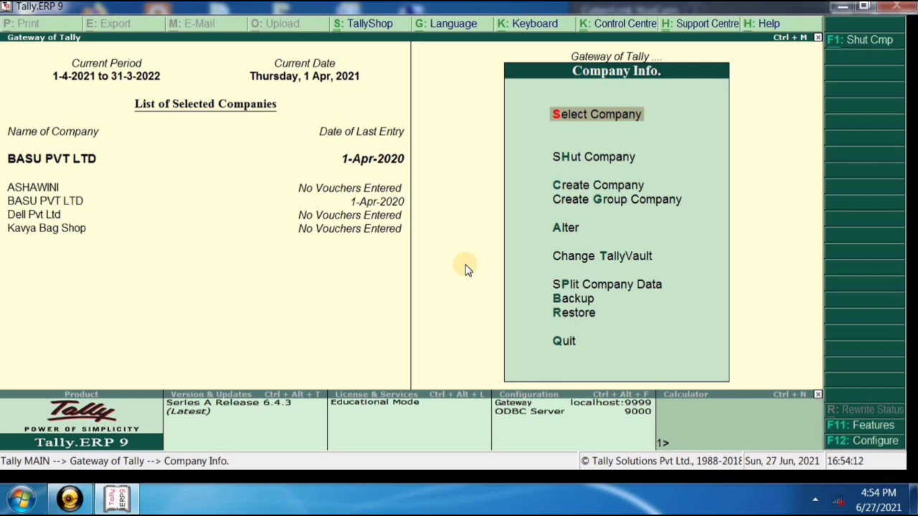
key("Down")
key("Return")
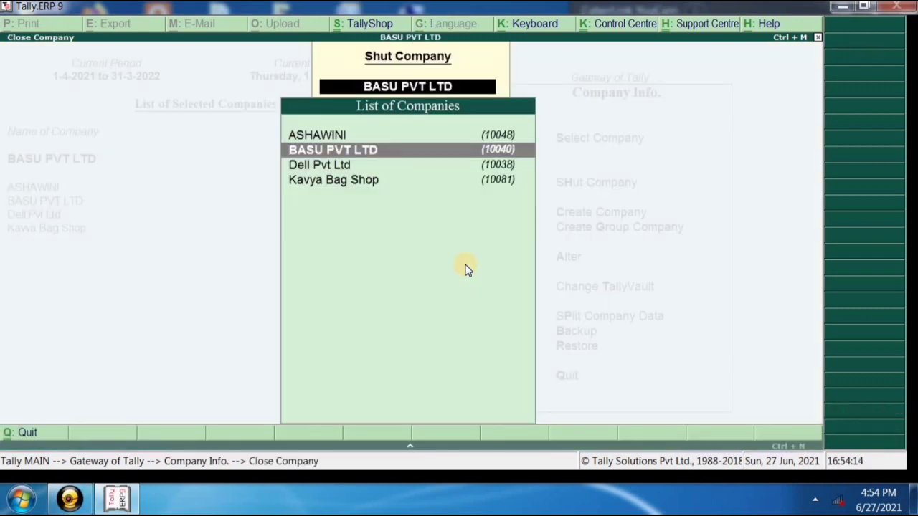
key("Up")
key("Return")
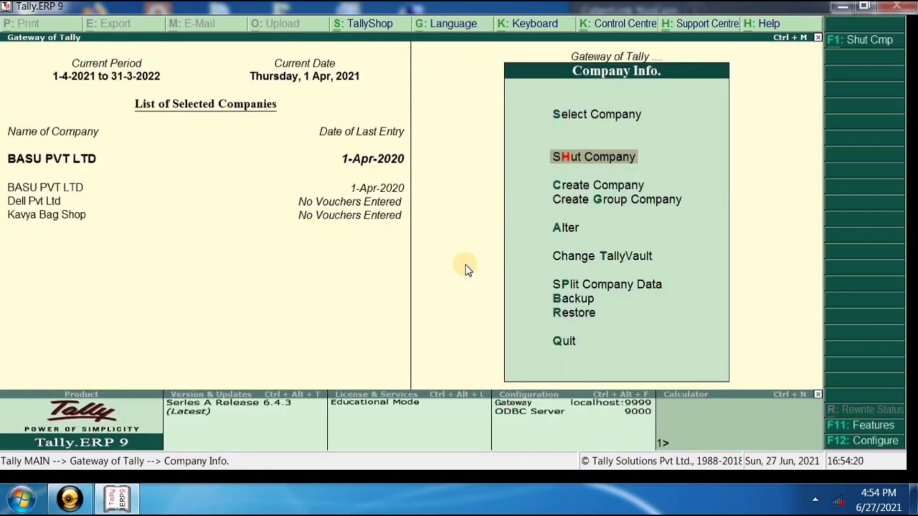
Shut BASU PVT LTD and Dell Pvt Ltd, and return to the Gateway of Tally
key("Return")
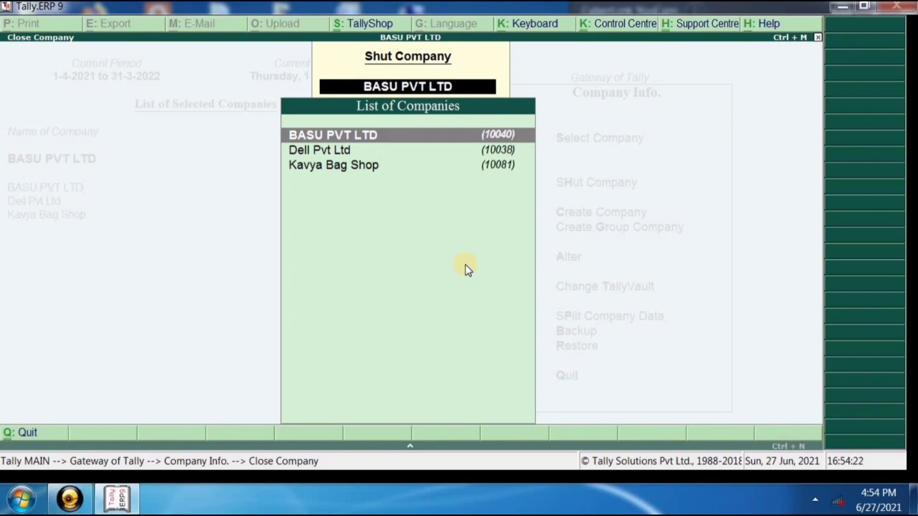
key("Return")
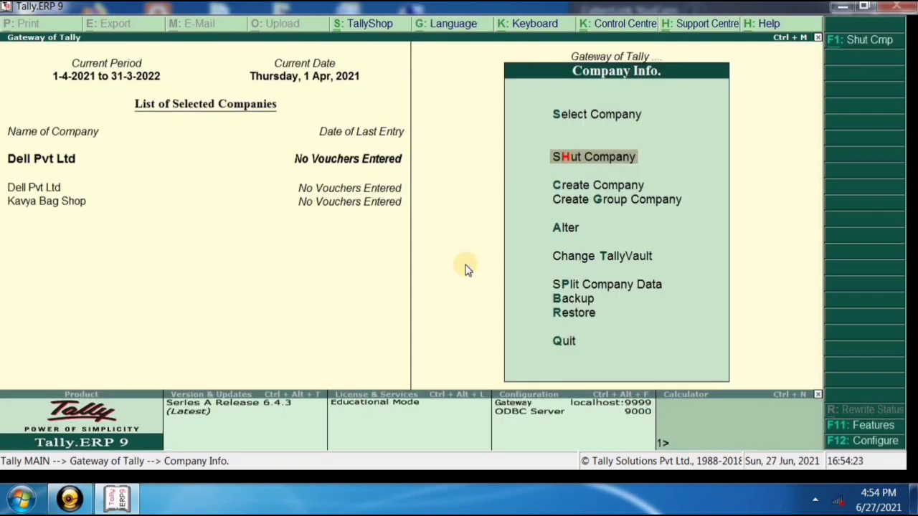
key("Return")
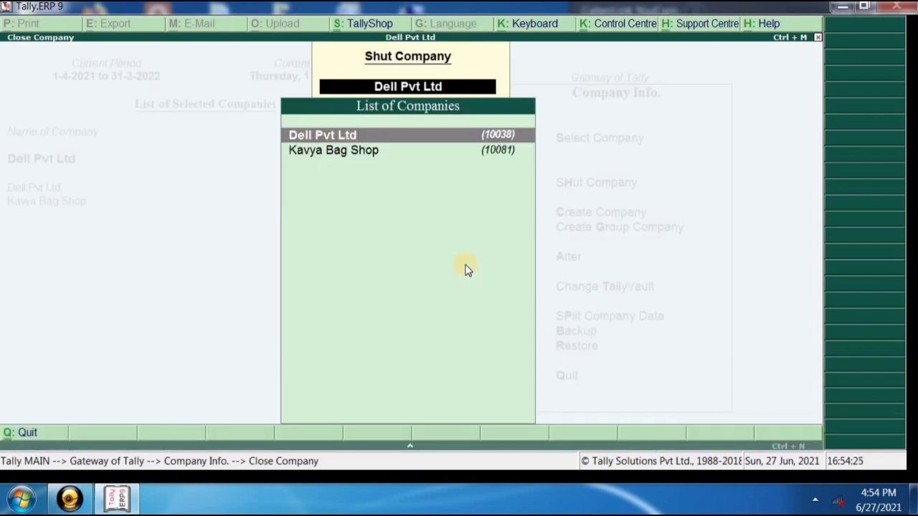
key("Return")
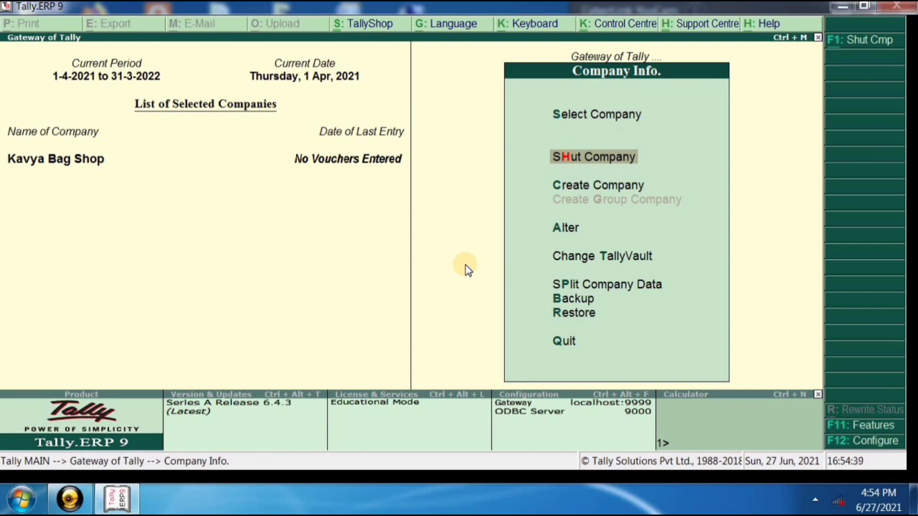
key("Up")
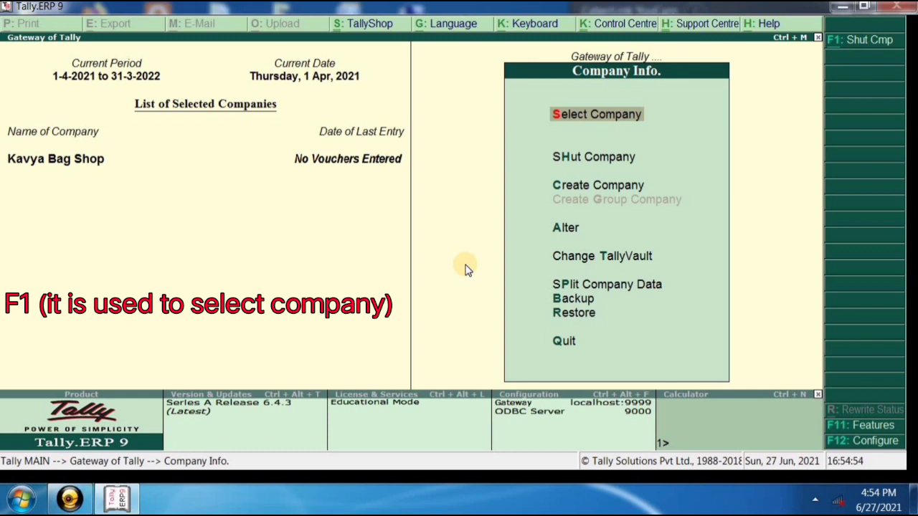
key("Escape")
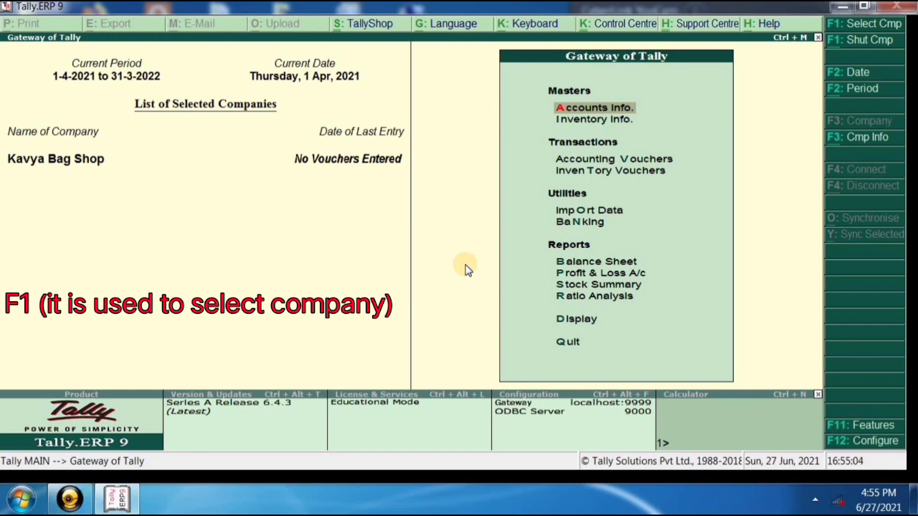
Load the company Chavadi Mobile Shop directly from the Gateway of Tally
key("F1")
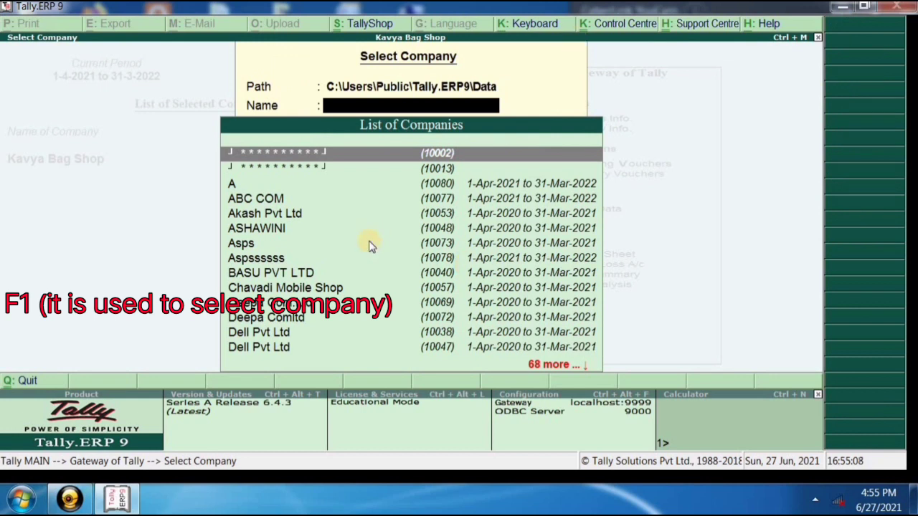
key("Down")
key("Down")
key("Down")
key("Down")
key("Down")
key("Down")
key("Down")
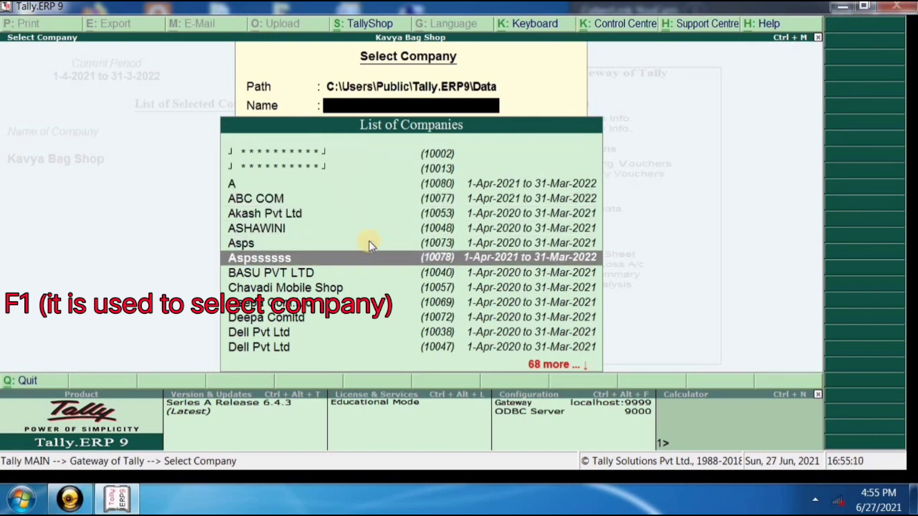
key("Down")
key("Down")
key("Return")
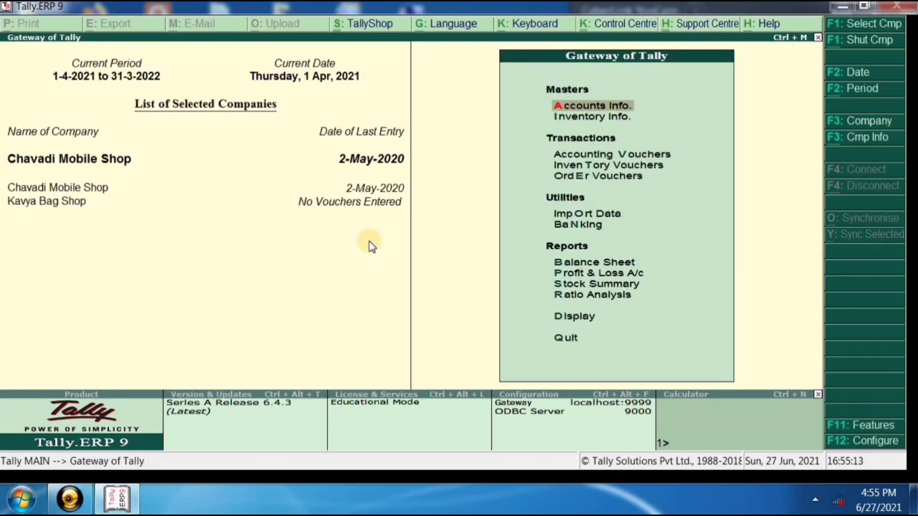
Load the company ASHAWINI as an additional selected company from the Gateway of Tally
key("F1")
key("Down")
key("Down")
key("Down")
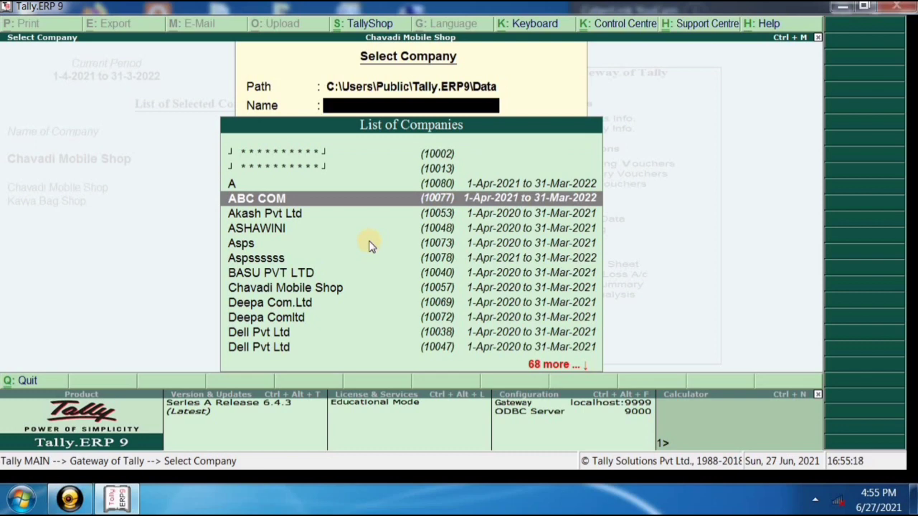
key("Down")
key("Down")
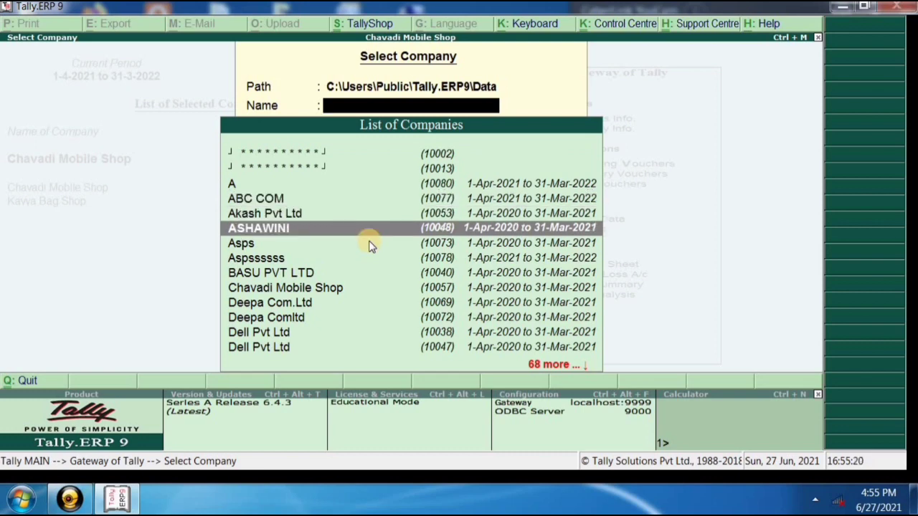
key("Return")
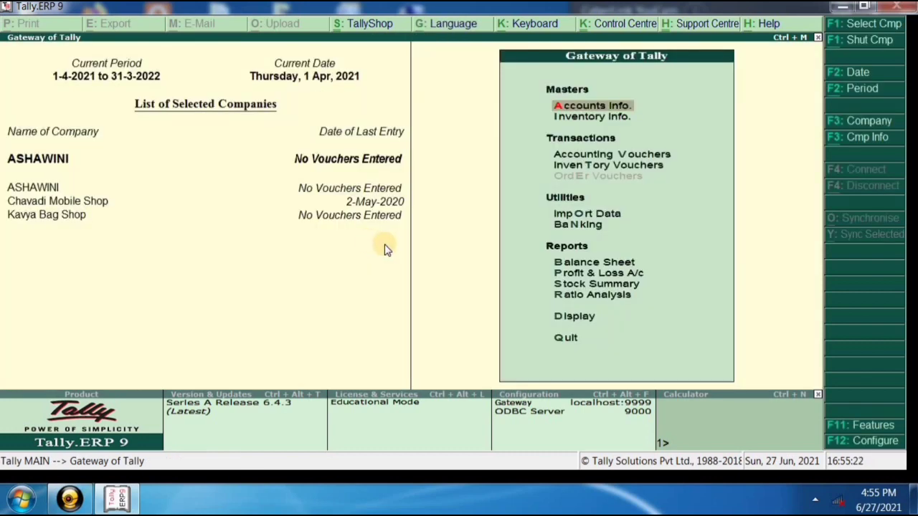
left_click(841, 33)
key("alt+F3")
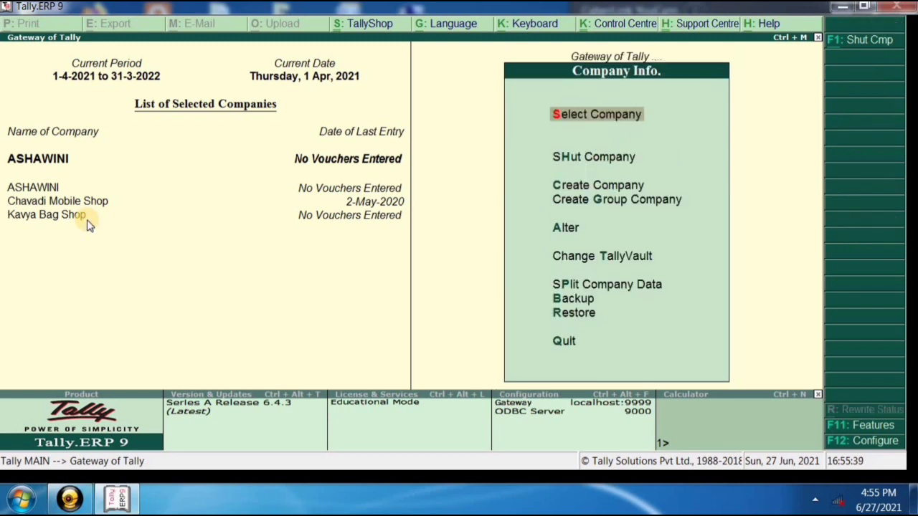
key("Down")
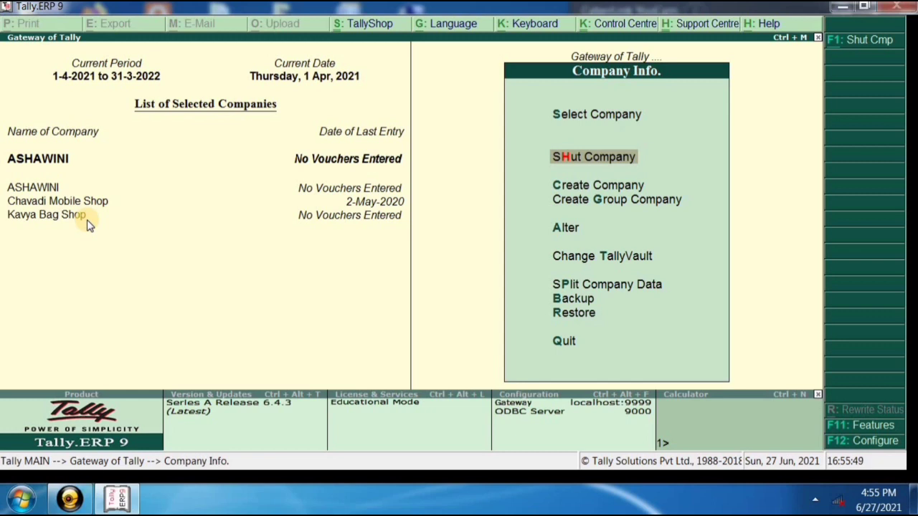
key("Escape")
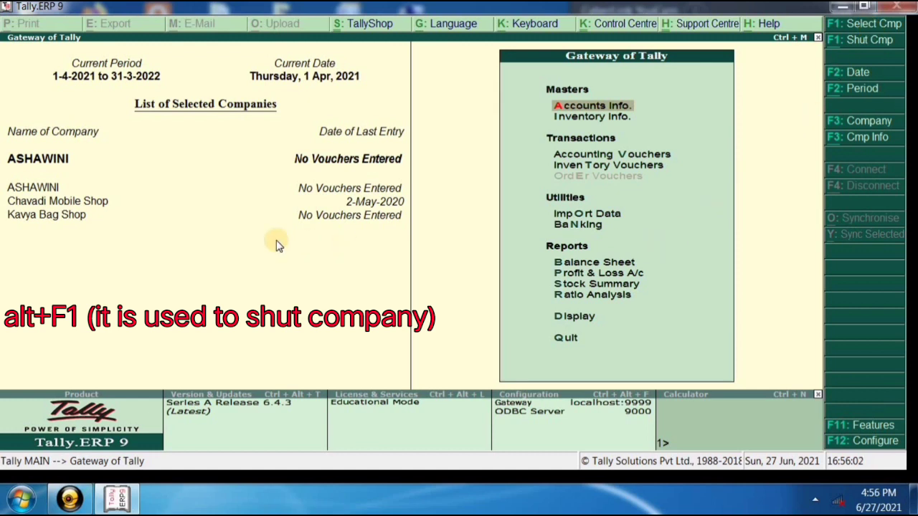
Shut ASHAWINI and Chavadi Mobile Shop directly from the Gateway of Tally
key("alt+F1")
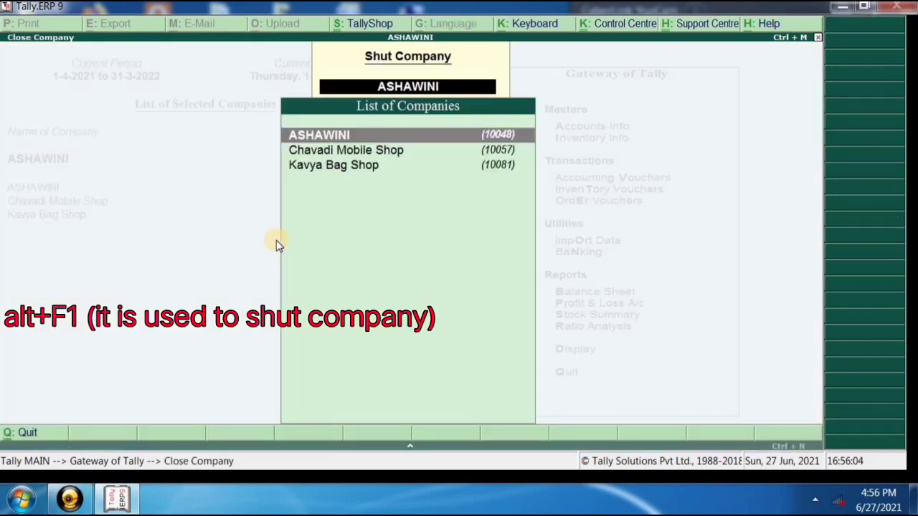
key("Return")
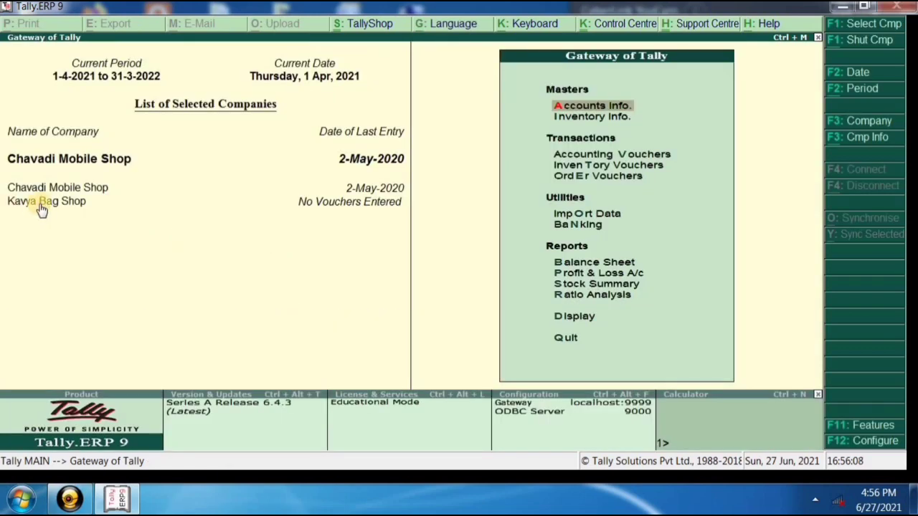
key("alt+F1")
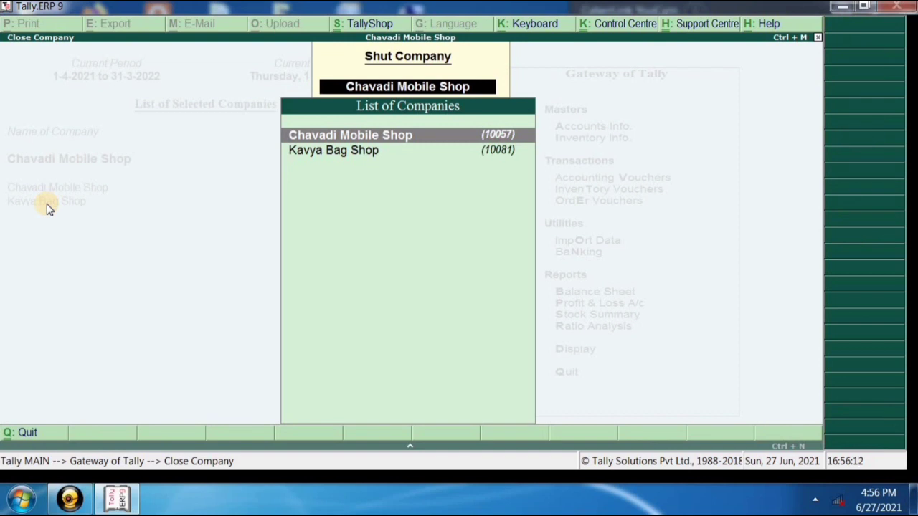
key("Return")
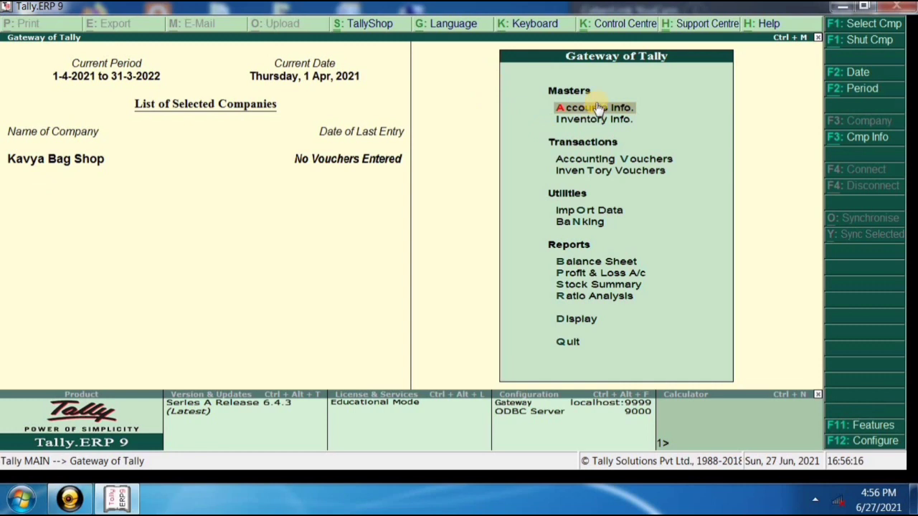
Open Company Info and bring up Kavya Bag Shop for alteration
key("alt+F3")
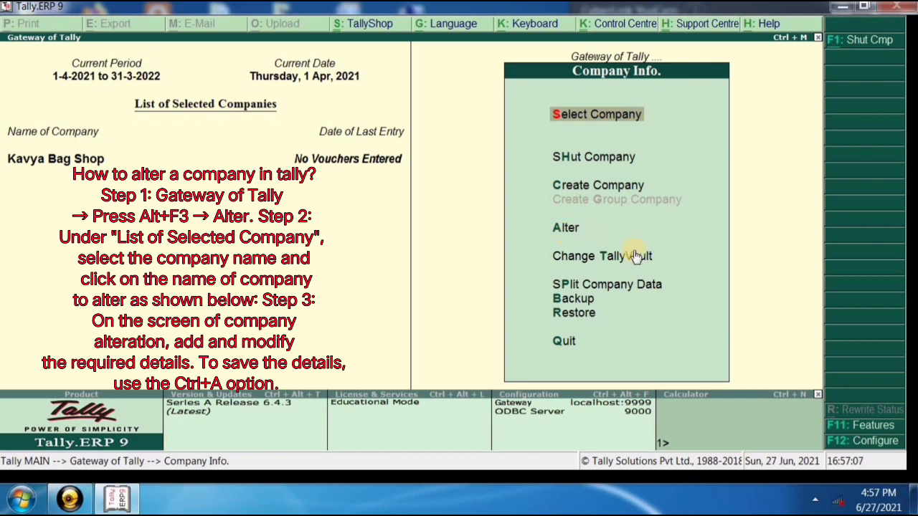
key("Down")
key("Down")
key("Down")
key("Down")
key("Down")
key("Down")
key("Up")
key("Up")
key("Up")
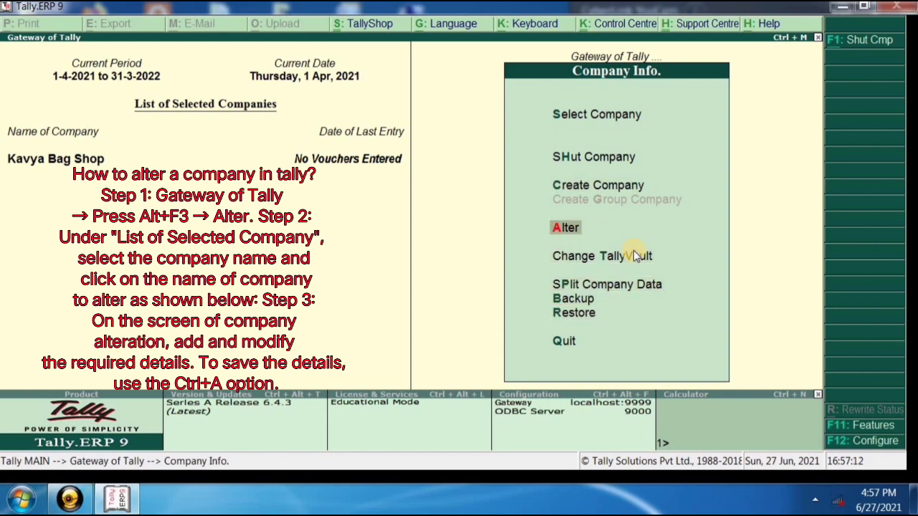
key("Return")
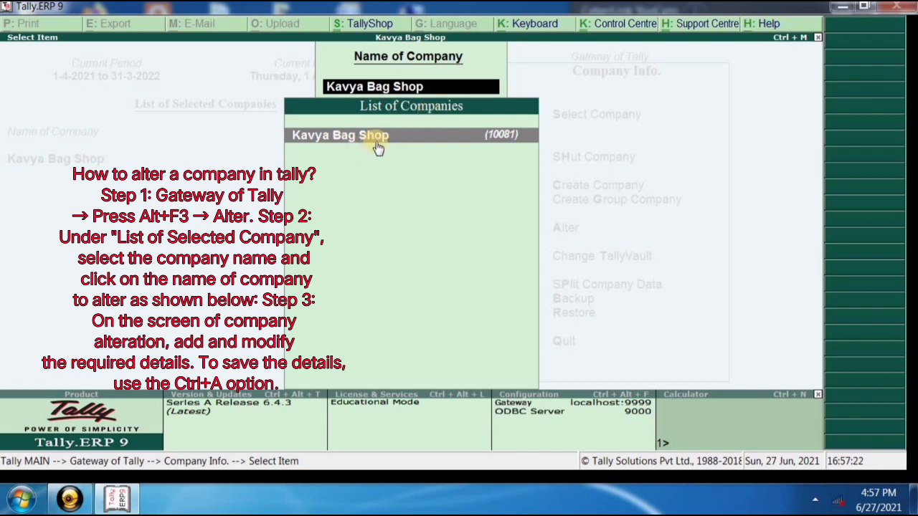
left_click(401, 146)
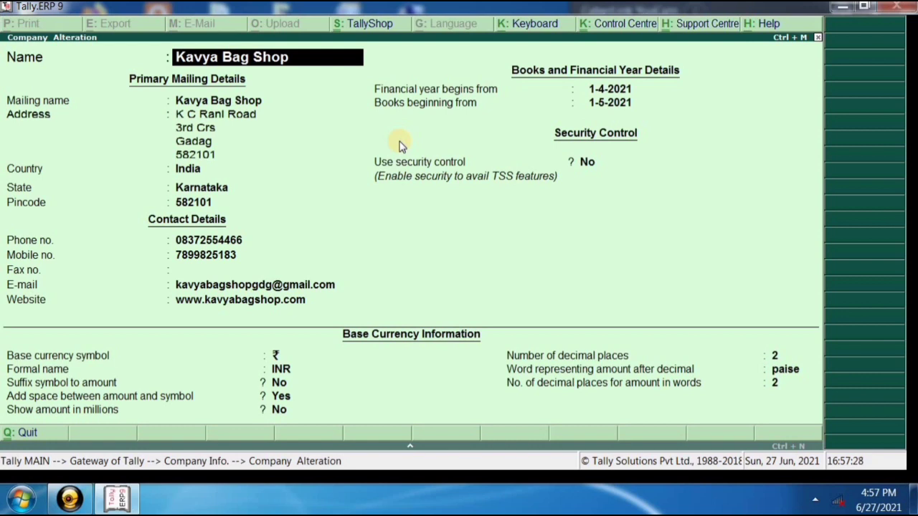
Replace the street in the first line of the company's mailing address and go on through the following fields to the e-mail
key("Return")
key("Return")
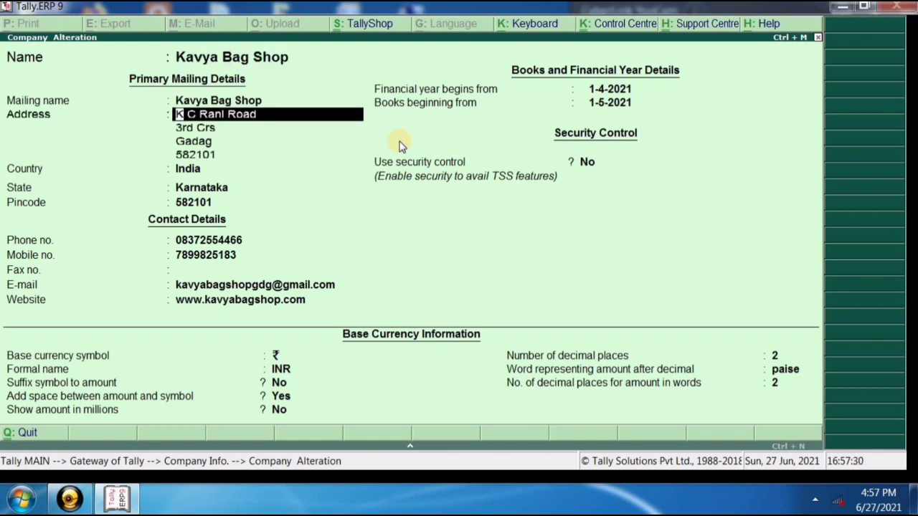
type("Ap")
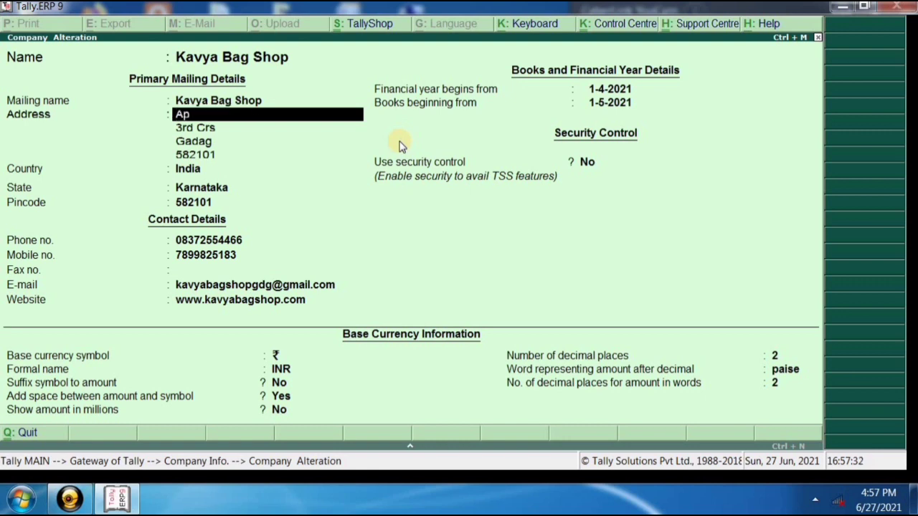
type("mc Road")
key("Return")
key("Return")
key("Return")
key("Return")
key("Return")
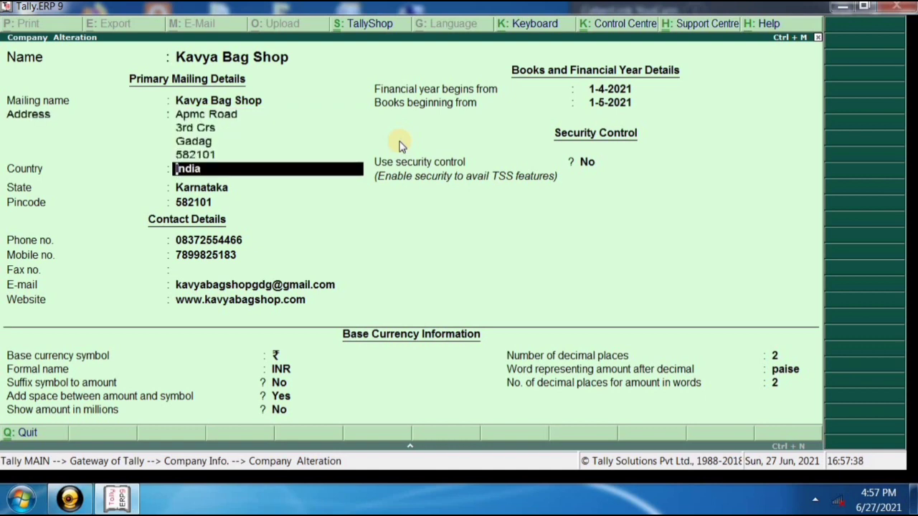
key("Return")
key("Return")
key("Return")
key("Return")
key("Return")
key("Return")
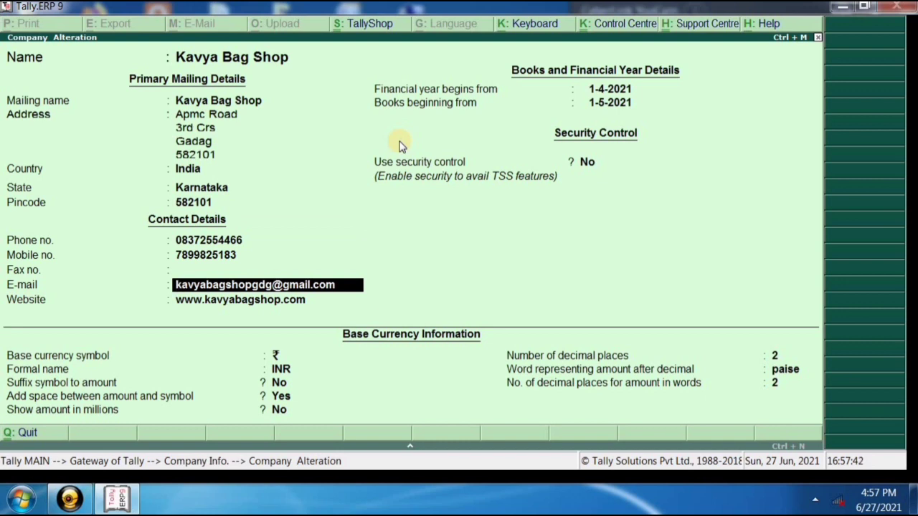
Go back to the company's name and change it to Kavya Computer Shop
key("Up")
key("Up")
key("Up")
key("Up")
key("Up")
key("Up")
key("Up")
key("Up")
key("Up")
key("Up")
key("Up")
key("Up")
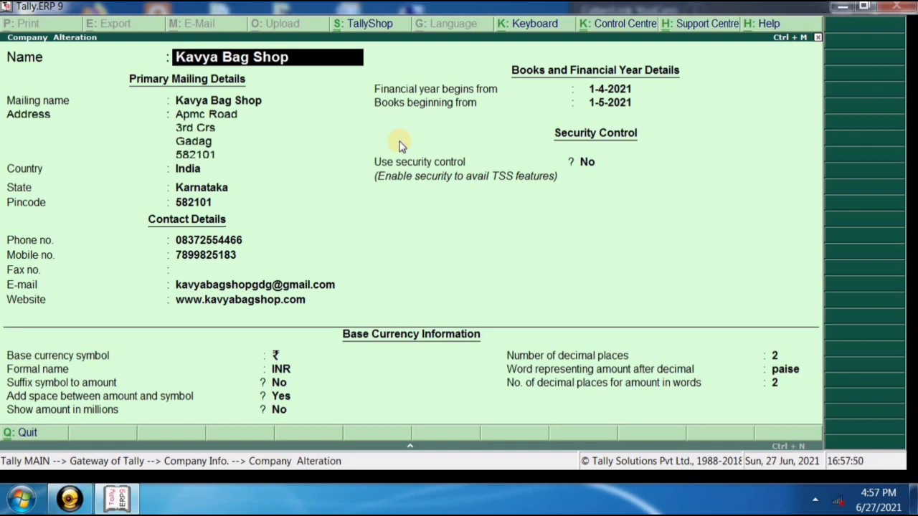
type("Kavya")
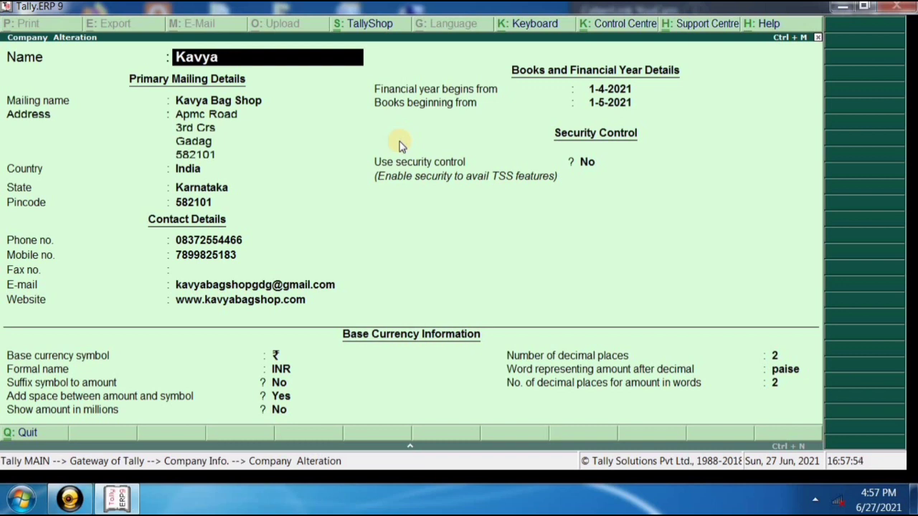
type(" Computer")
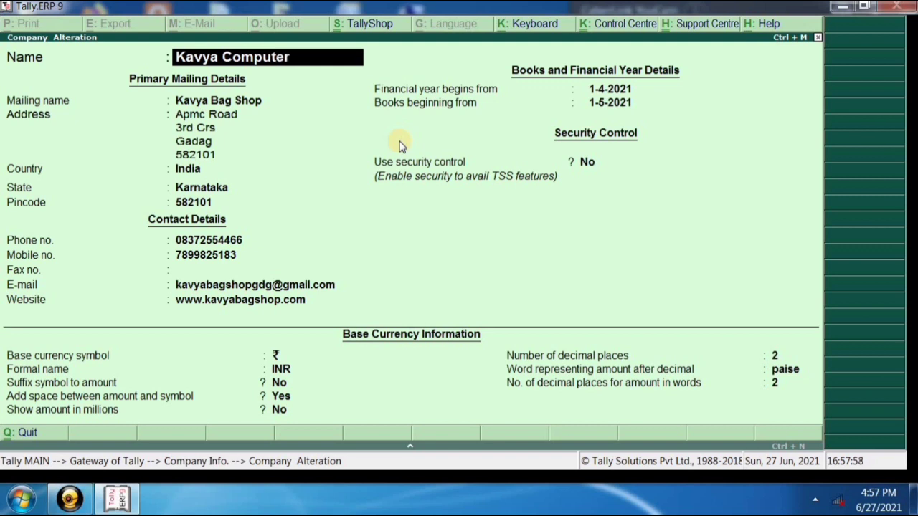
type(" Shop")
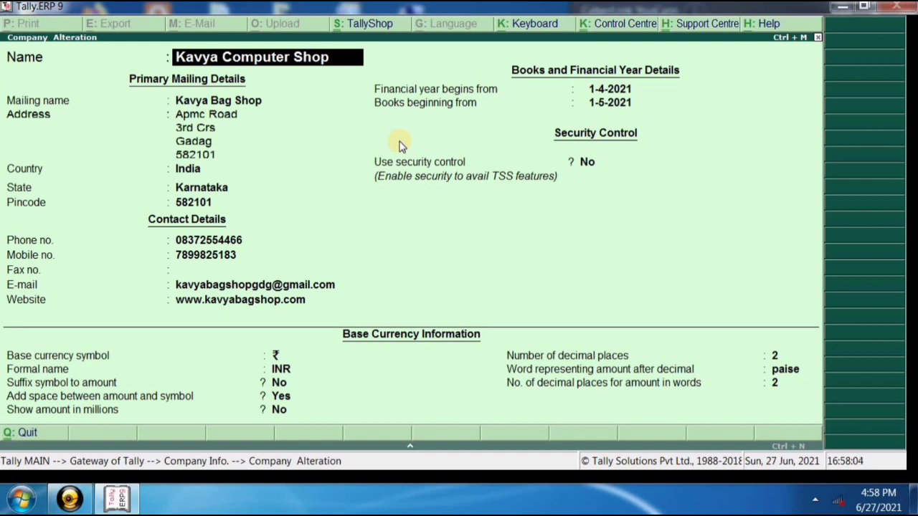
key("Return")
Carry the new company name into the mailing name and go on through all remaining fields to the end of the alteration form
key("Return")
key("Return")
key("Return")
key("Return")
key("Return")
key("Return")
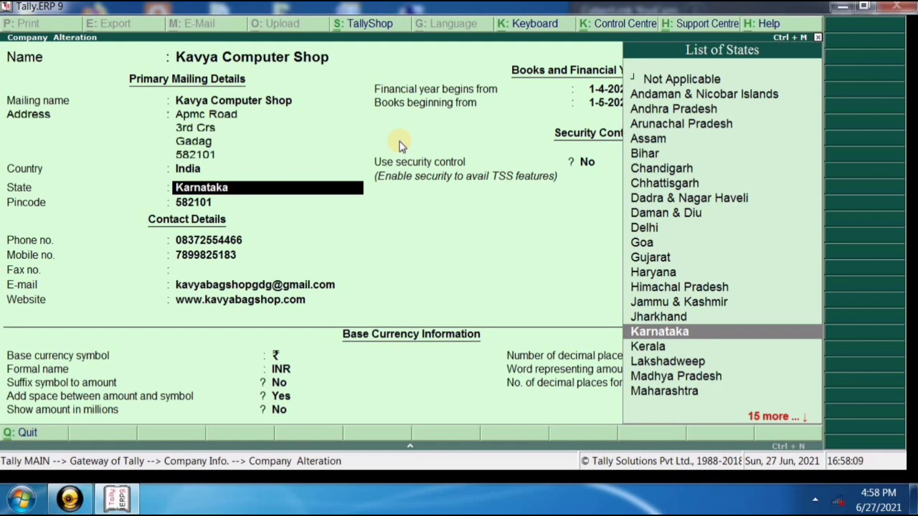
key("Return")
key("Return")
key("Return")
key("Return")
key("Return")
key("Return")
key("Return")
key("Return")
key("Return")
key("Return")
key("Return")
key("Return")
key("Return")
key("Return")
key("Return")
key("Return")
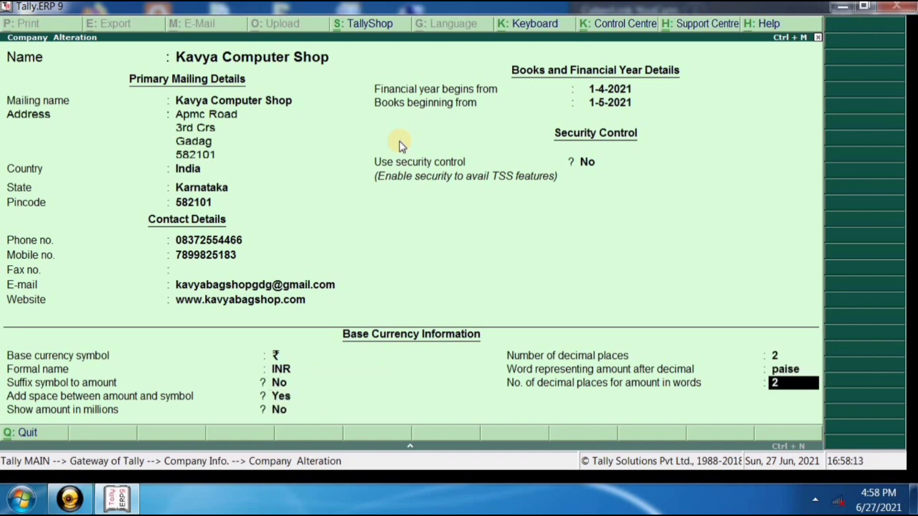
key("Return")
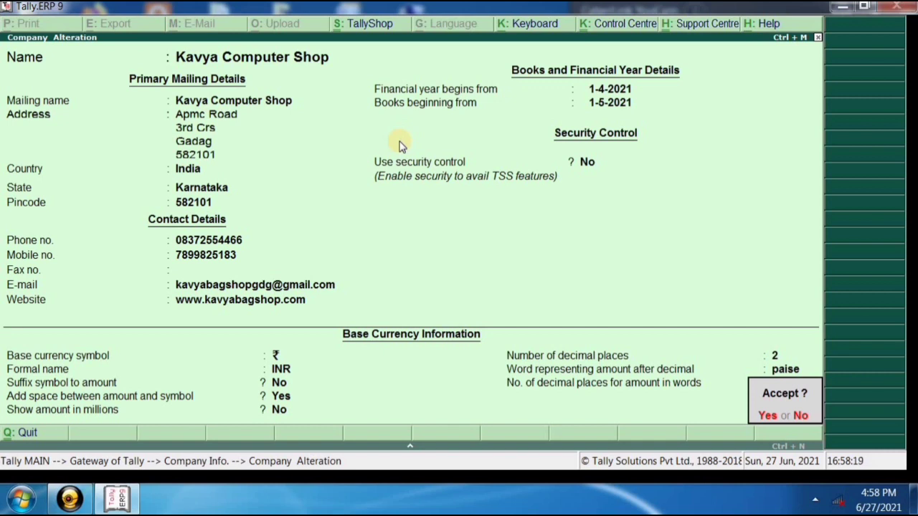
Decline accepting the alteration and go back up through the fields to the company's name
key("n")
key("Up")
key("Up")
key("Up")
key("Up")
key("Up")
key("Up")
key("Up")
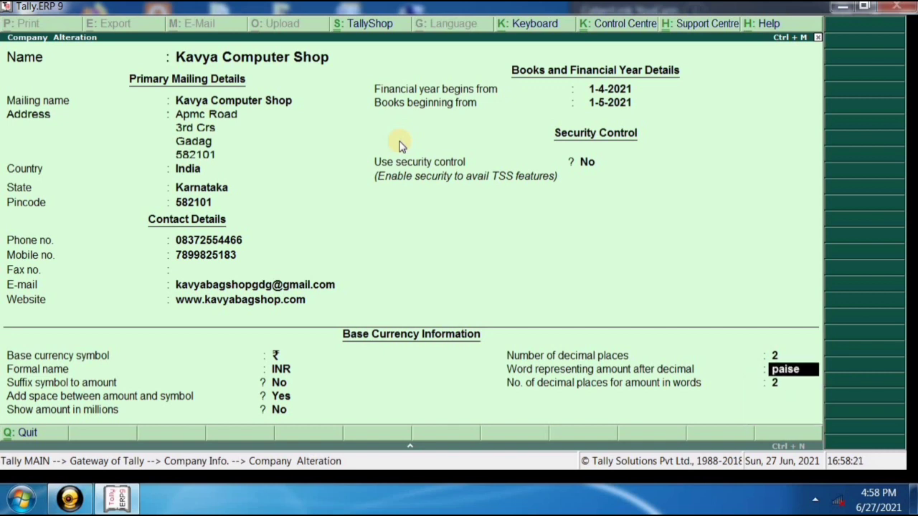
key("Up")
key("Up")
key("Up")
key("Up")
key("Up")
key("Up")
key("Up")
key("Up")
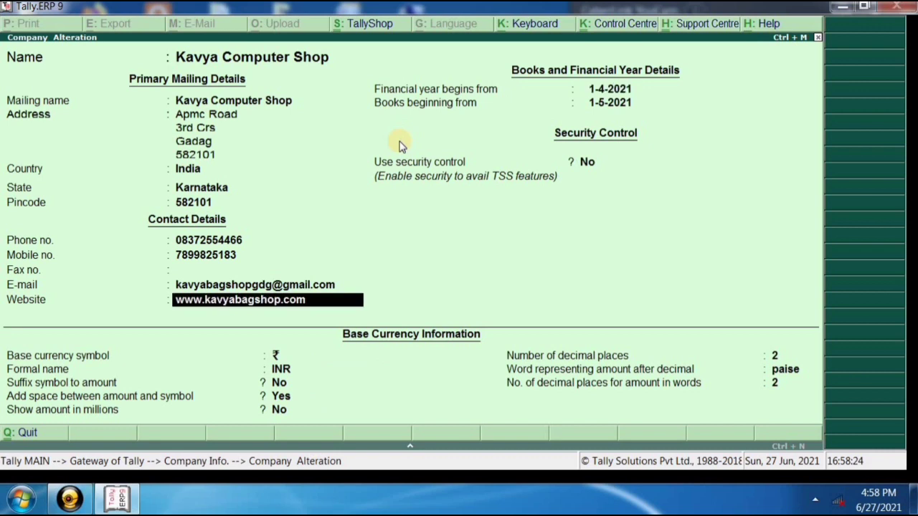
key("Up")
key("Up")
key("Up")
key("Up")
key("Up")
key("Up")
key("Up")
key("Up")
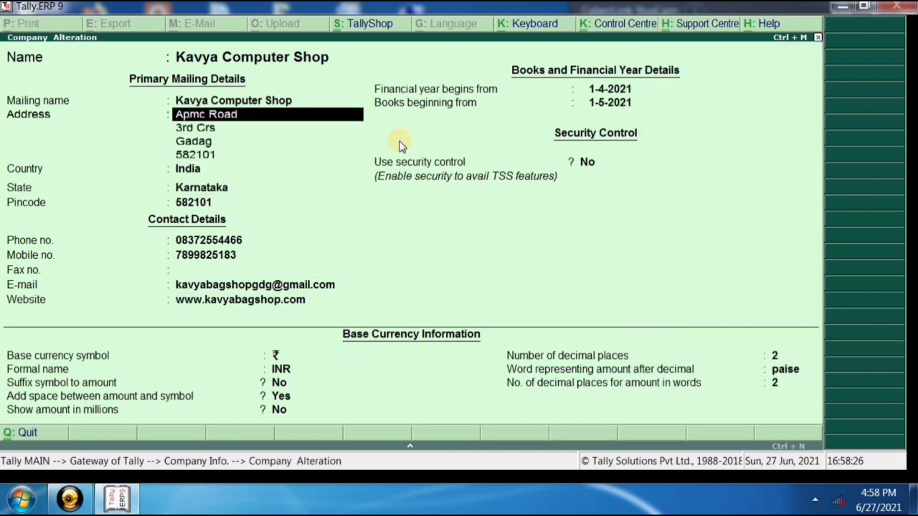
key("Down")
key("Down")
key("Up")
key("Up")
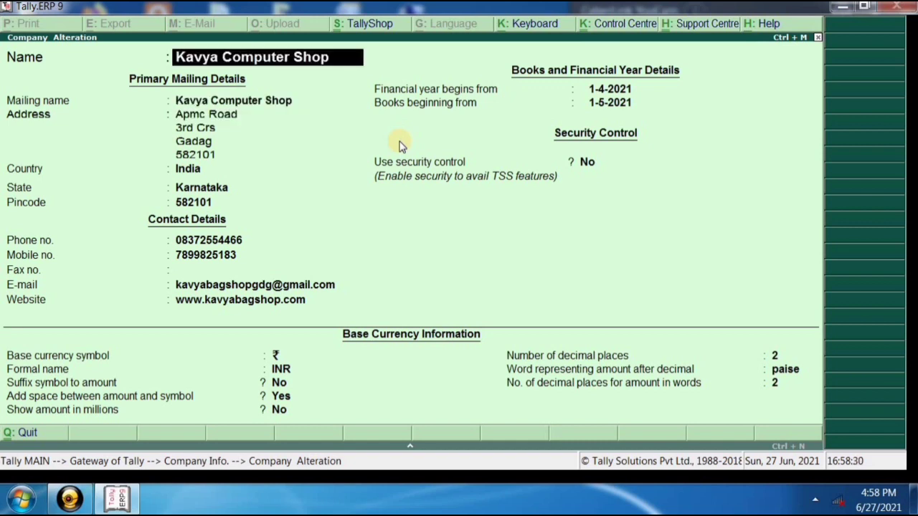
Go on through the mailing and contact details to the financial year's start date and save the altered company
key("Down")
key("Down")
key("Down")
key("Down")
key("Down")
key("Down")
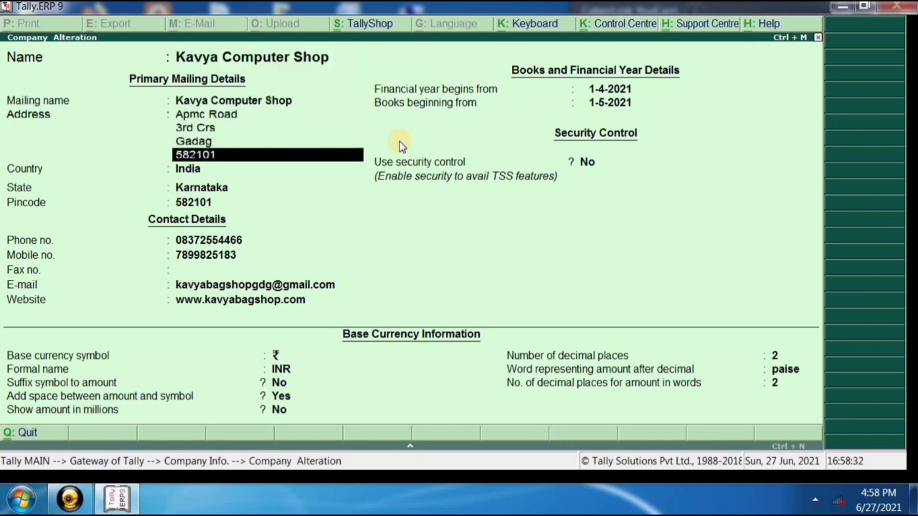
key("Return")
key("Return")
key("Return")
key("Return")
key("Return")
key("Return")
key("Return")
key("Return")
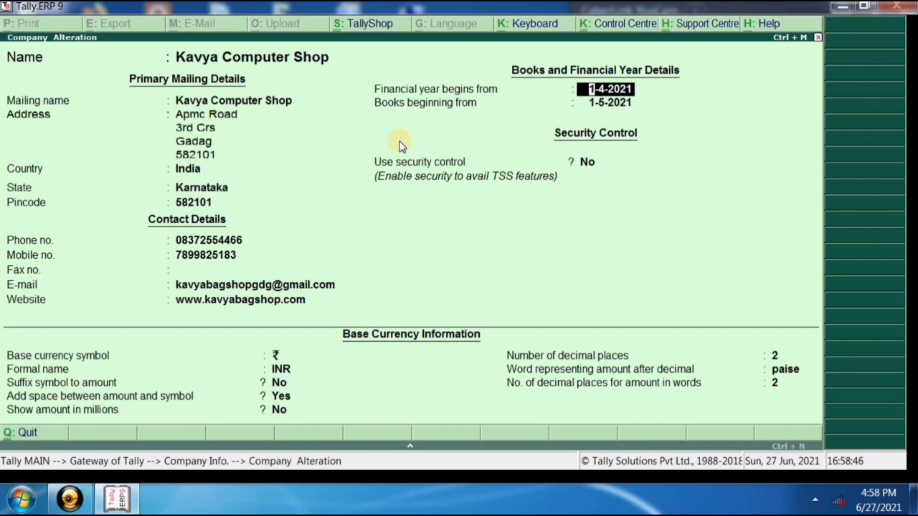
key("ctrl+a")
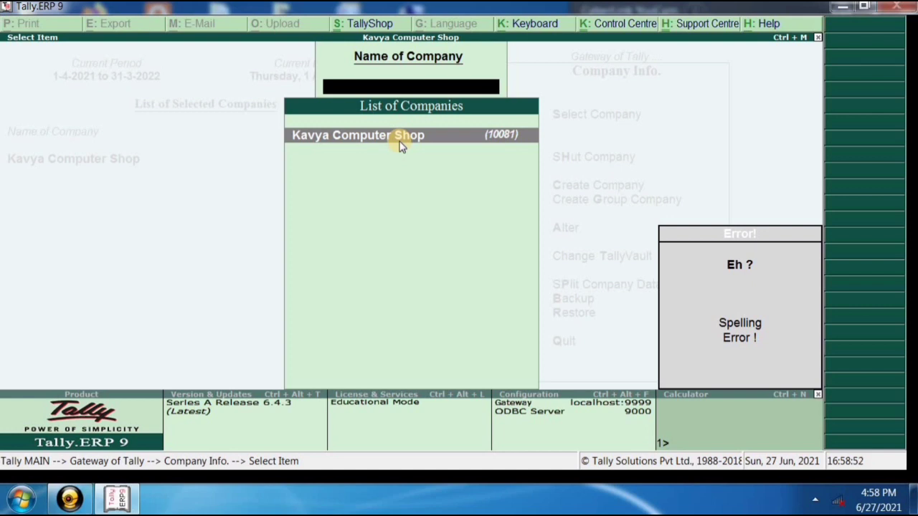
left_click(400, 143)
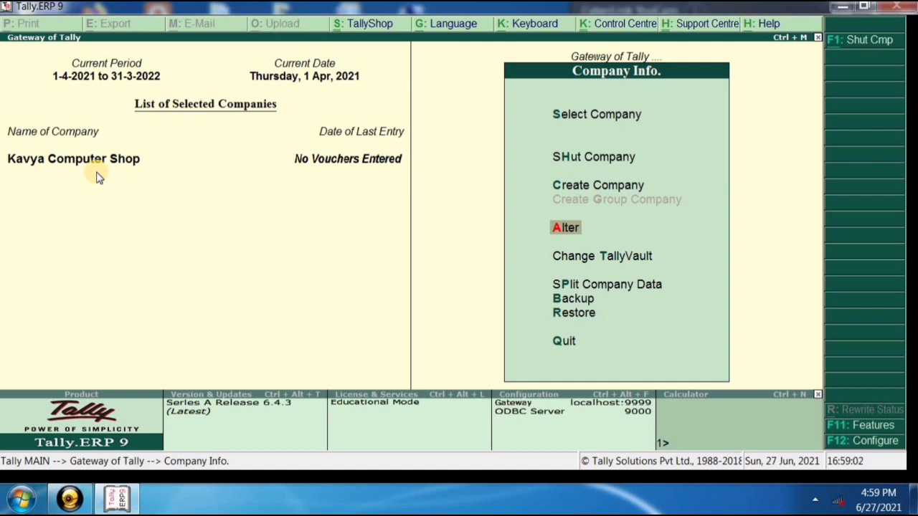
Reopen Kavya Computer Shop for alteration from Company Info to check its saved details, and return to the Gateway of Tally
key("Escape")
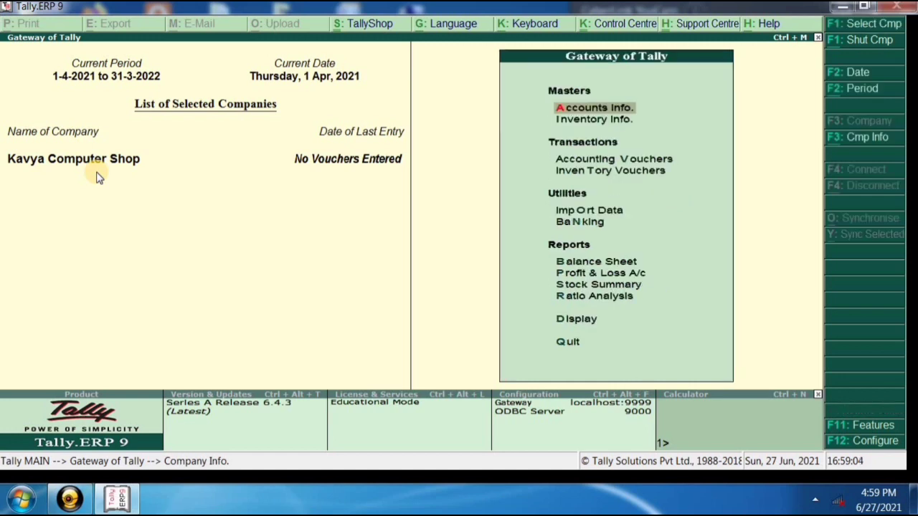
key("alt+F3")
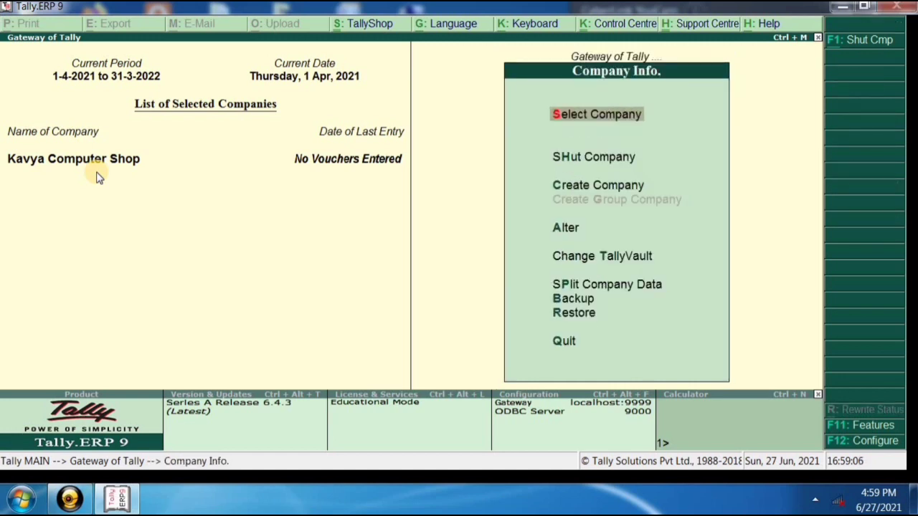
key("Down")
key("Down")
key("Down")
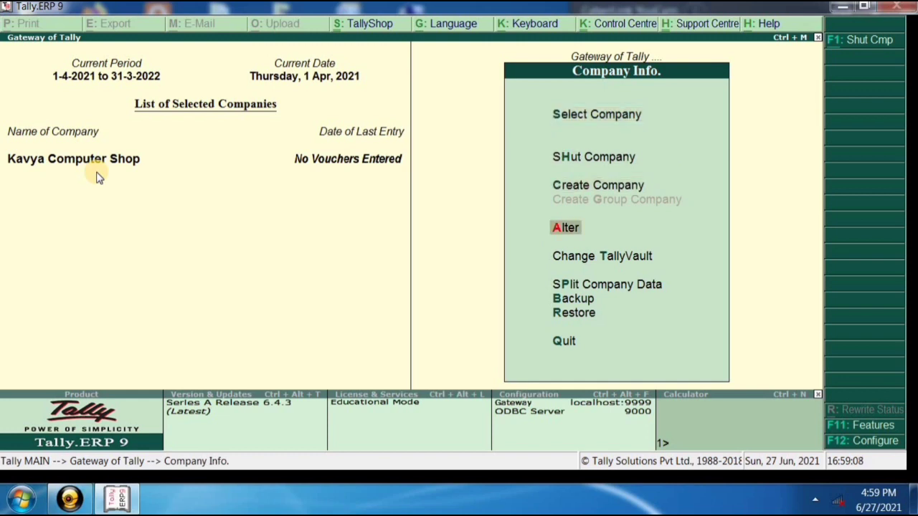
key("Return")
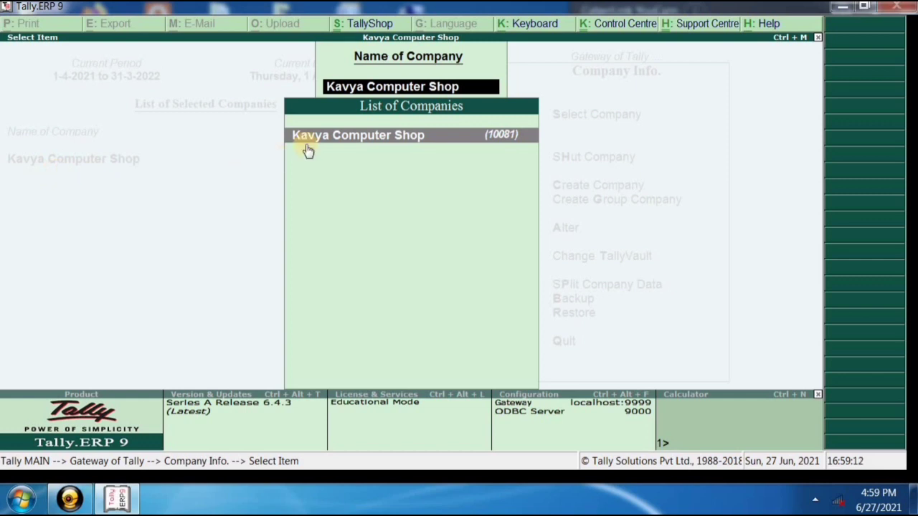
left_click(368, 150)
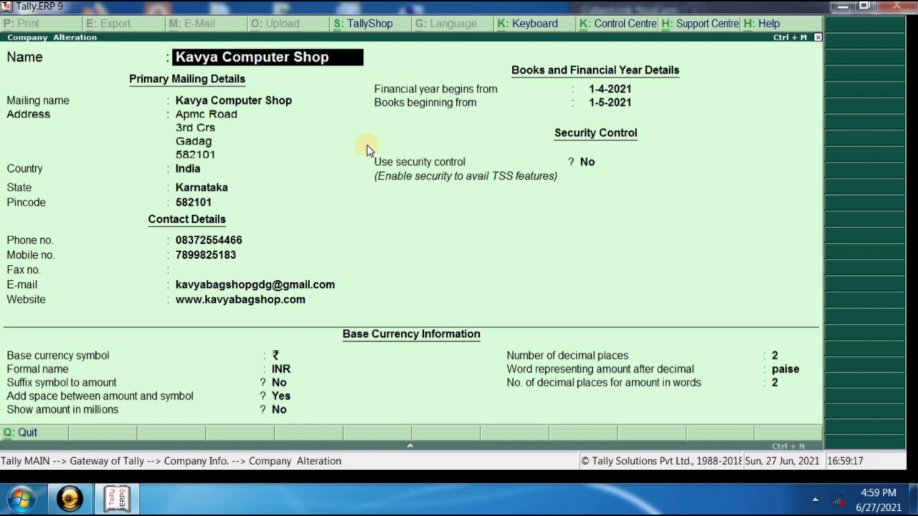
key("Escape")
key("Escape")
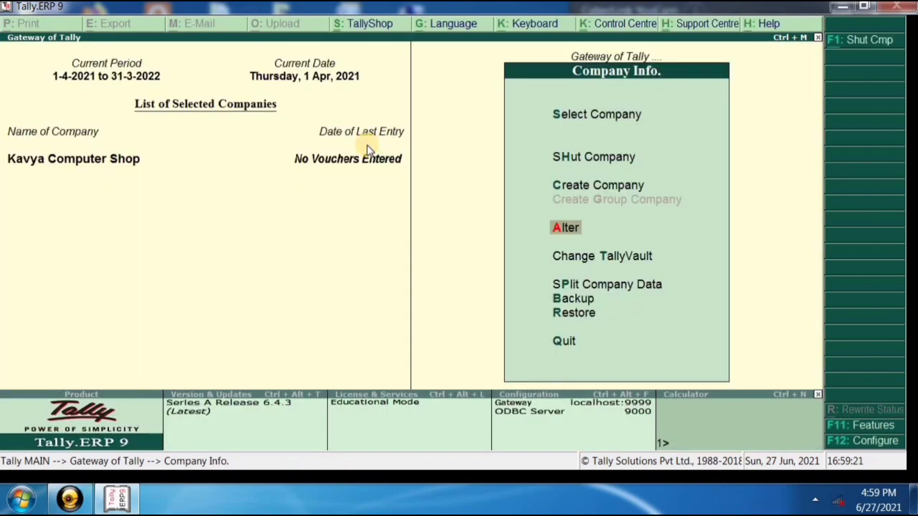
key("Escape")
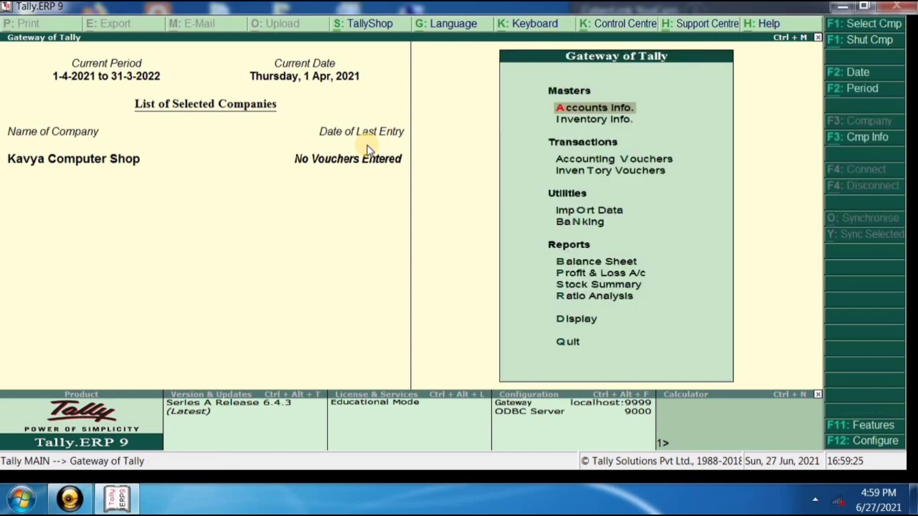
Open Company Info again and bring up Kavya Computer Shop through the Alter option
key("alt+F3")
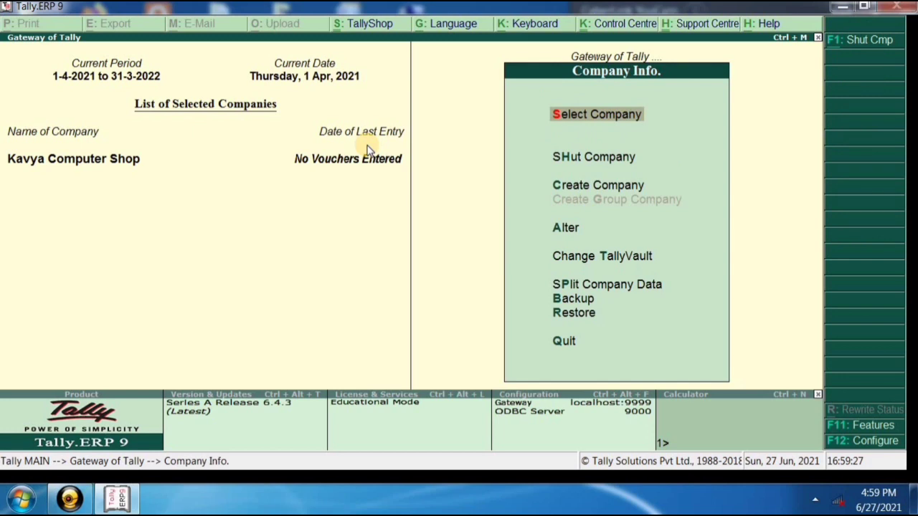
key("Down")
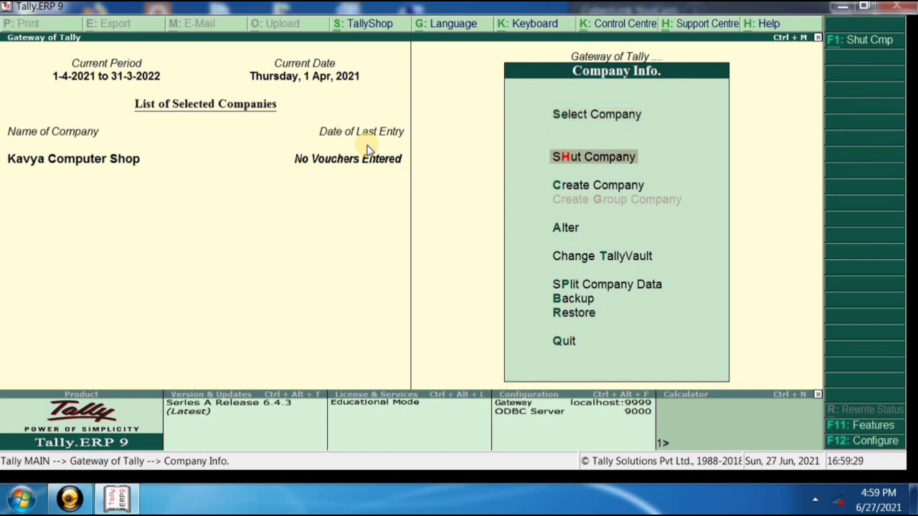
key("Down")
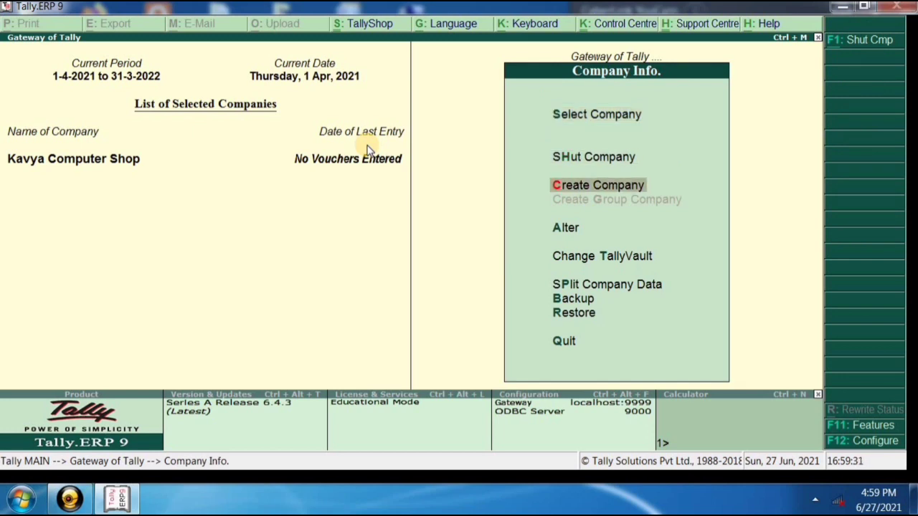
key("Down")
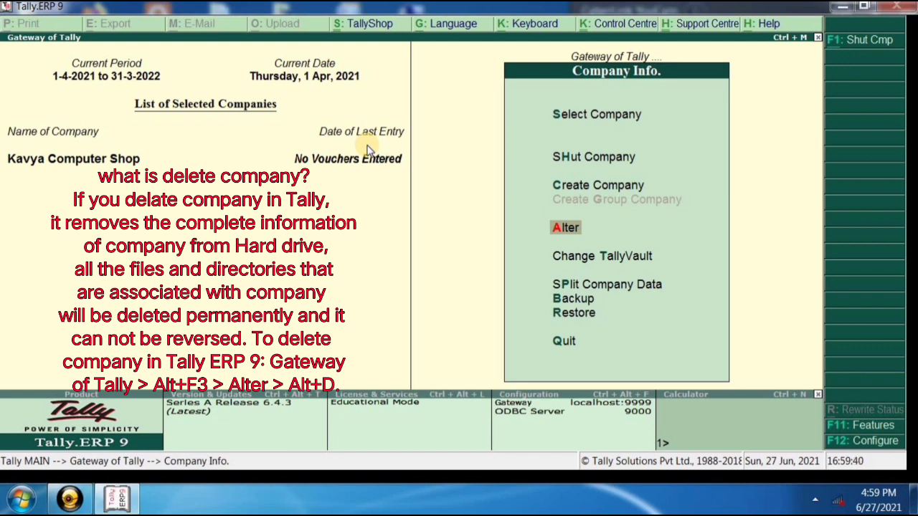
key("Up")
key("Up")
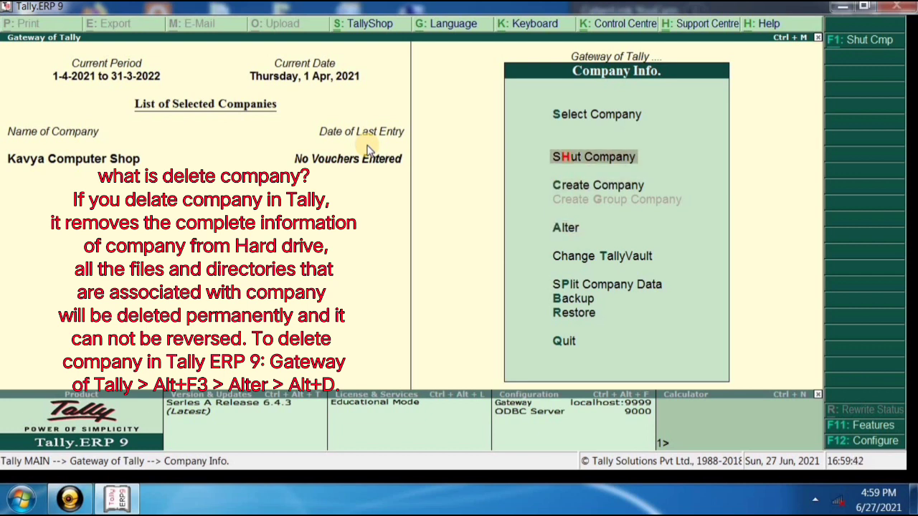
key("Down")
key("Down")
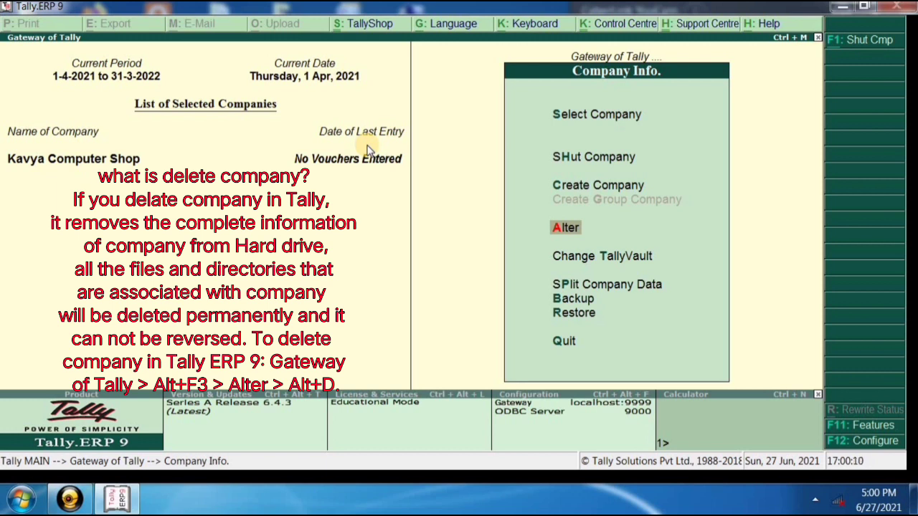
key("Return")
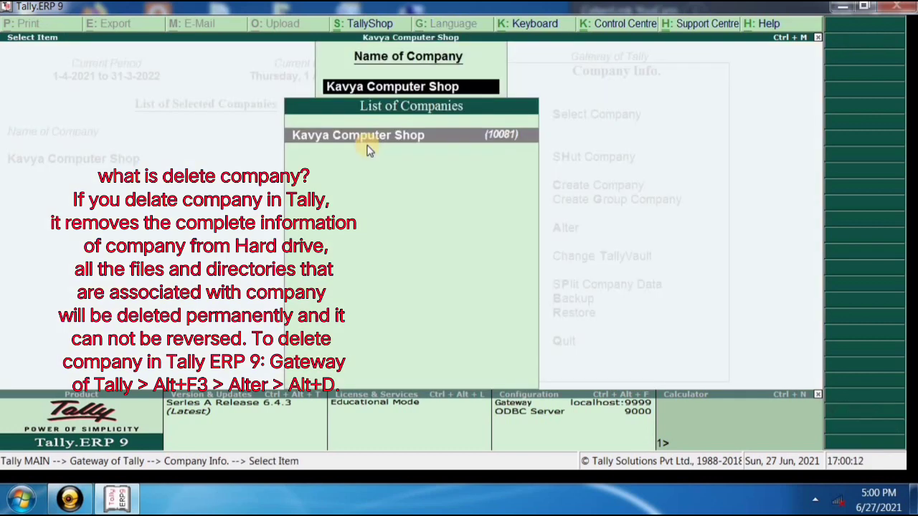
key("Return")
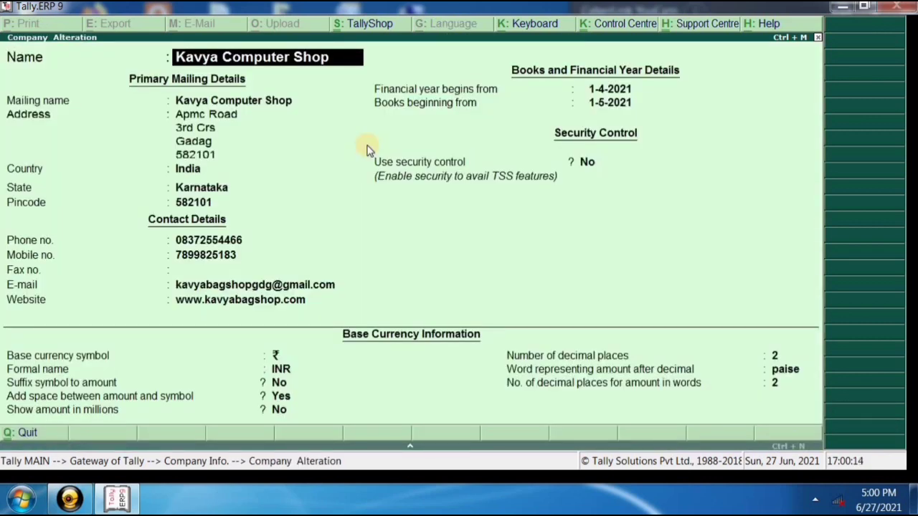
Start deleting Kavya Computer Shop from its alteration form, decline the deletion and return to the Gateway of Tally
key("Return")
key("Return")
key("Return")
key("Return")
key("Return")
key("Return")
key("Return")
key("Return")
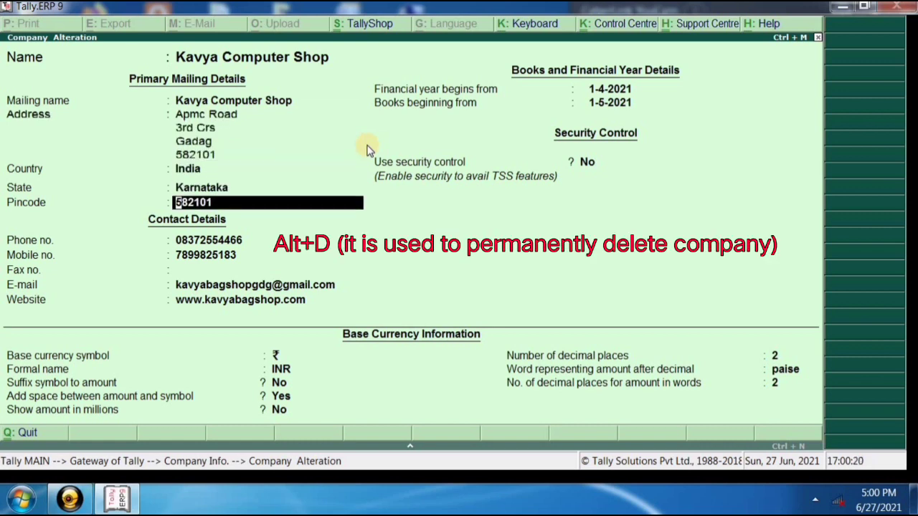
key("alt+d")
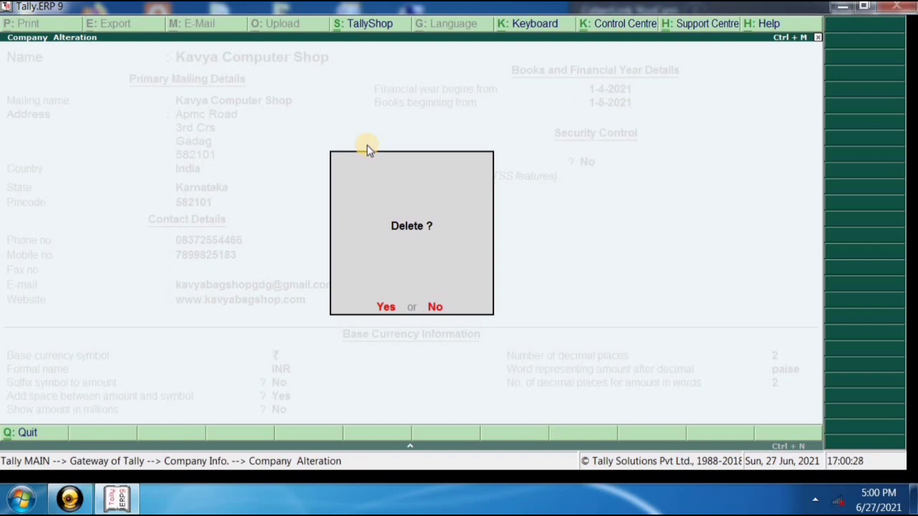
key("n")
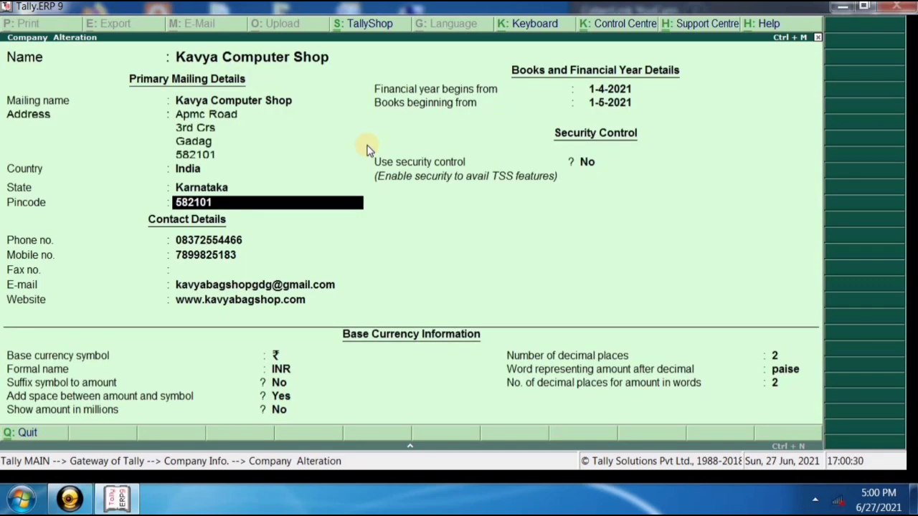
key("Escape")
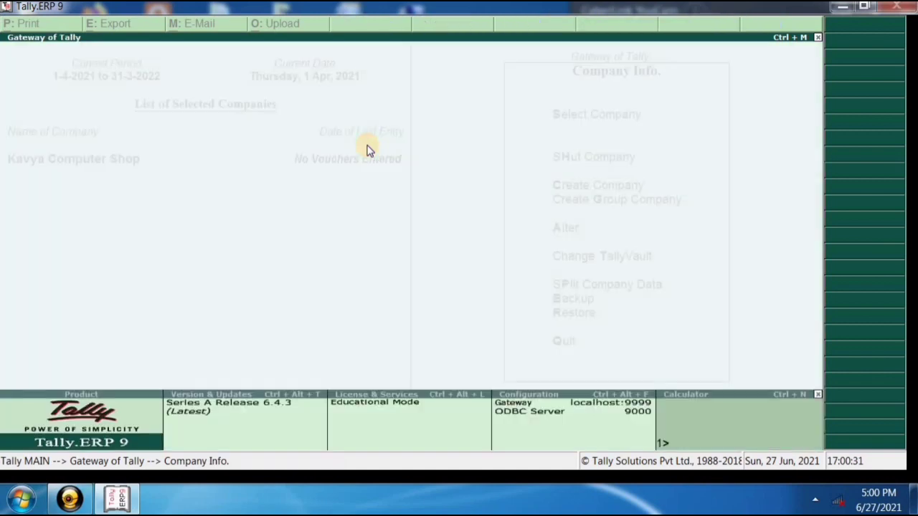
key("Escape")
key("Escape")
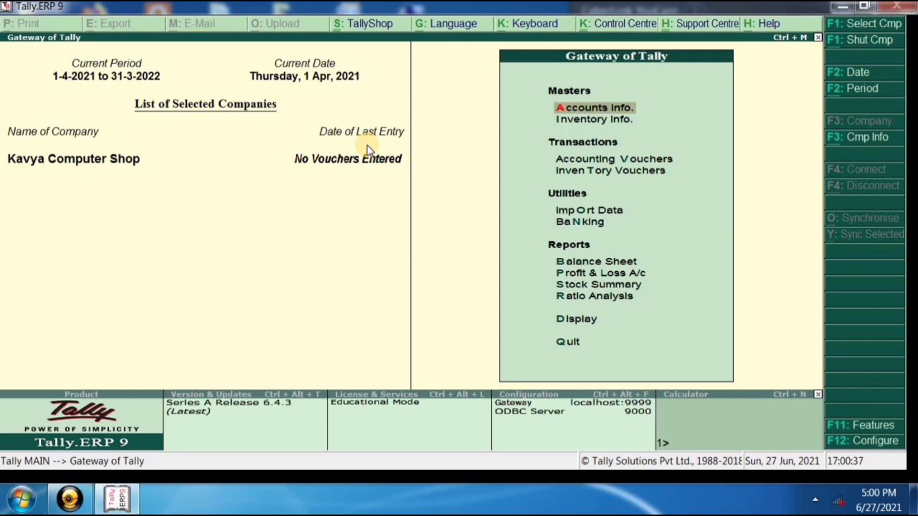
Load the company ASHAWINI from the list of companies alongside Kavya Computer Shop
key("F1")
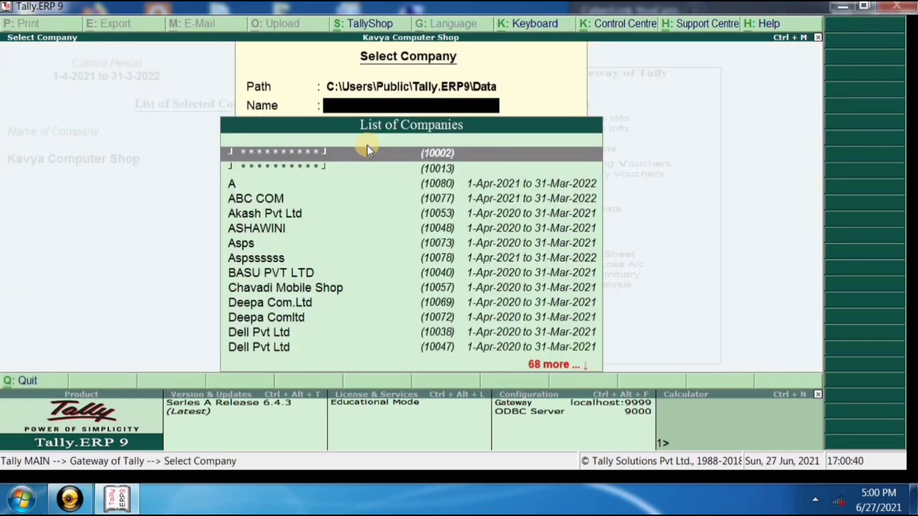
key("Down")
key("Down")
key("Down")
key("Down")
key("Down")
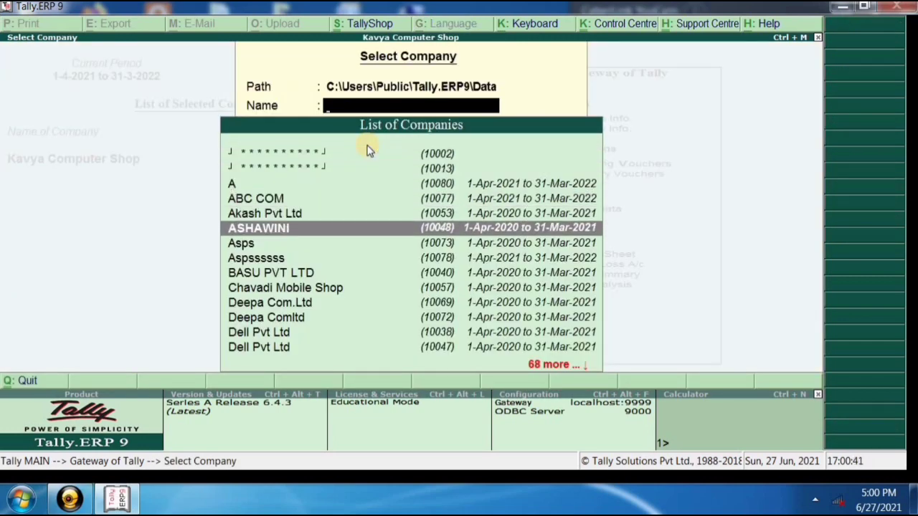
key("Return")
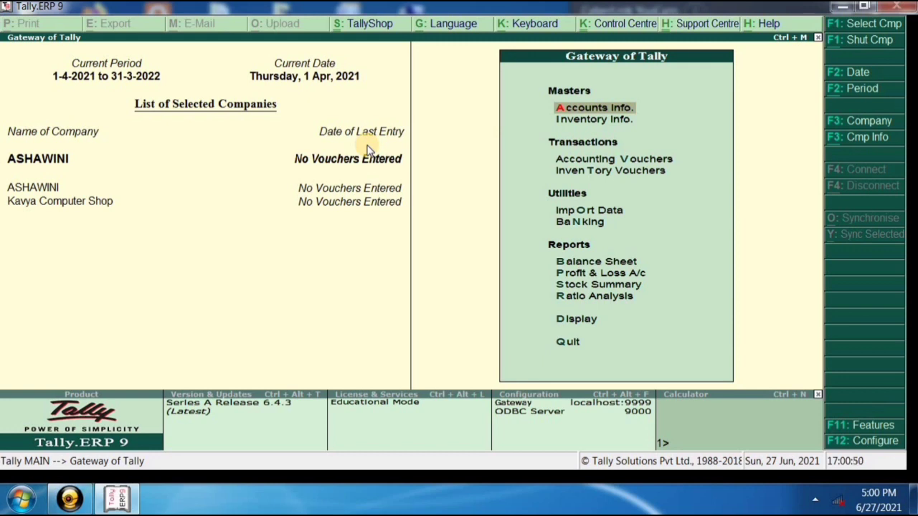
Open the company ASHAWINI for alteration from Company Info
key("alt+F3")
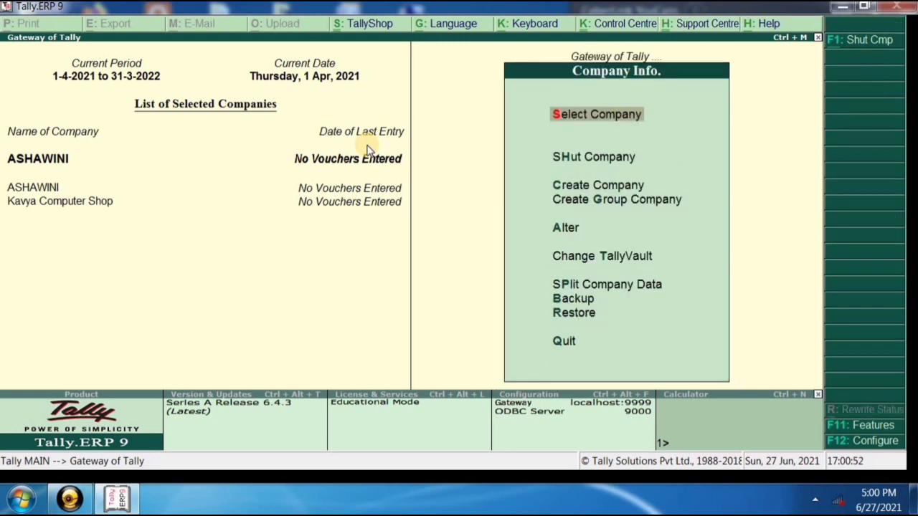
key("Down")
key("Down")
key("Down")
key("Down")
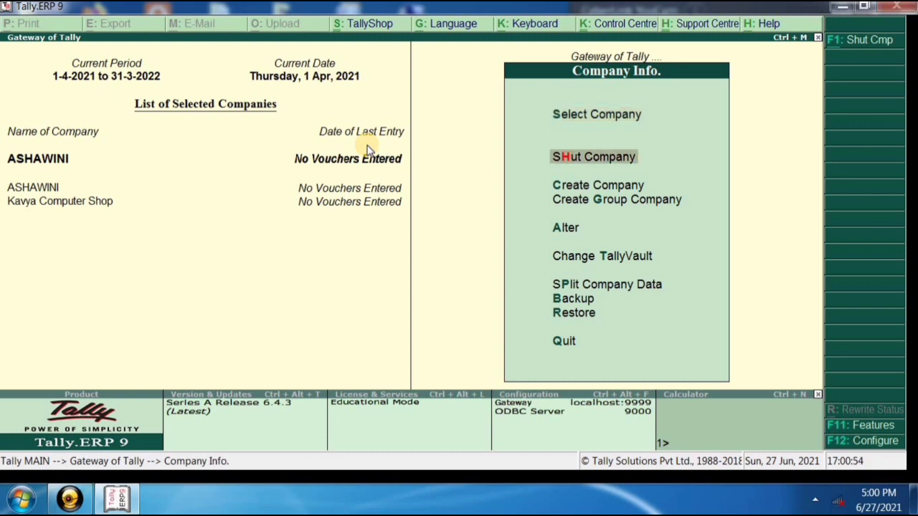
key("Return")
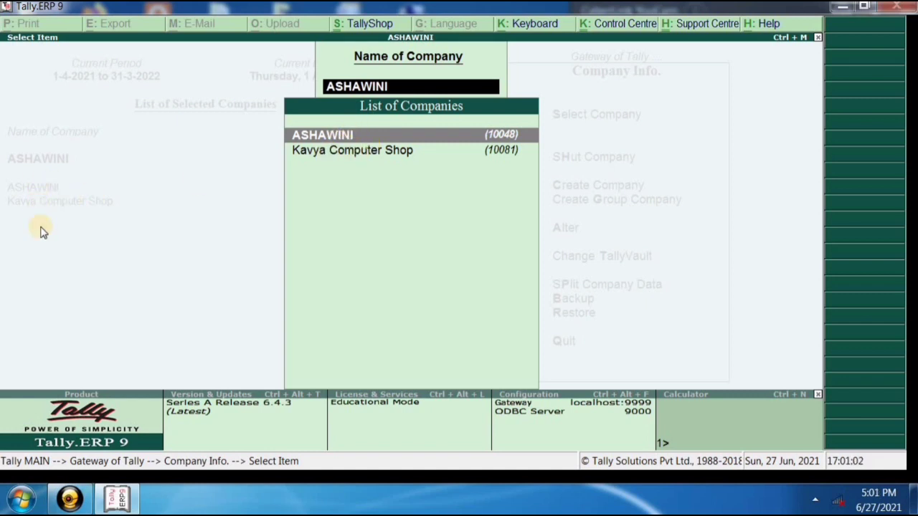
left_click(355, 140)
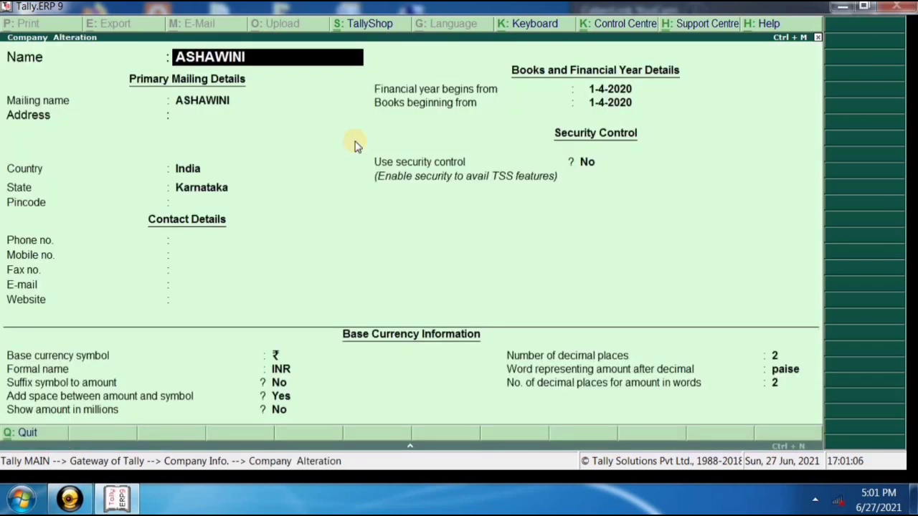
Delete the company ASHAWINI from its alteration form, accept both confirmations and return to Company Info
key("Return")
key("Return")
key("Return")
key("Return")
key("Return")
key("Return")
key("Return")
key("Return")
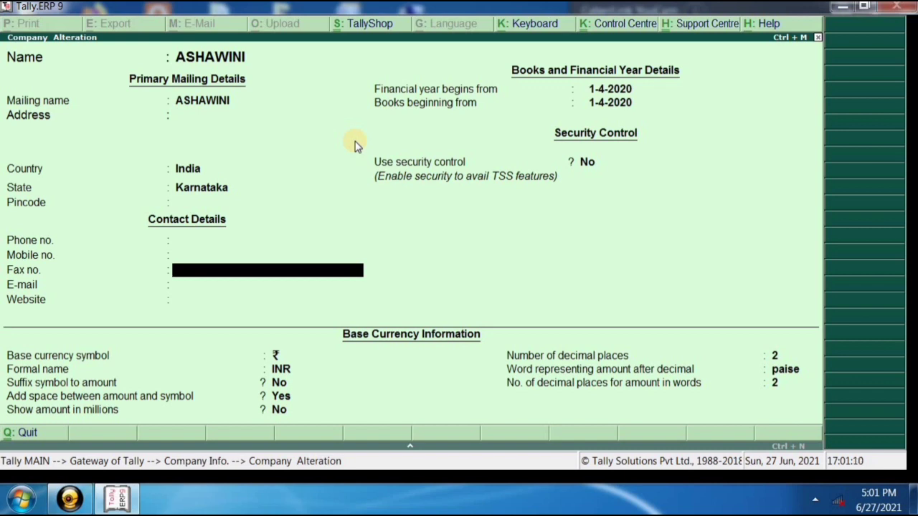
key("alt+d")
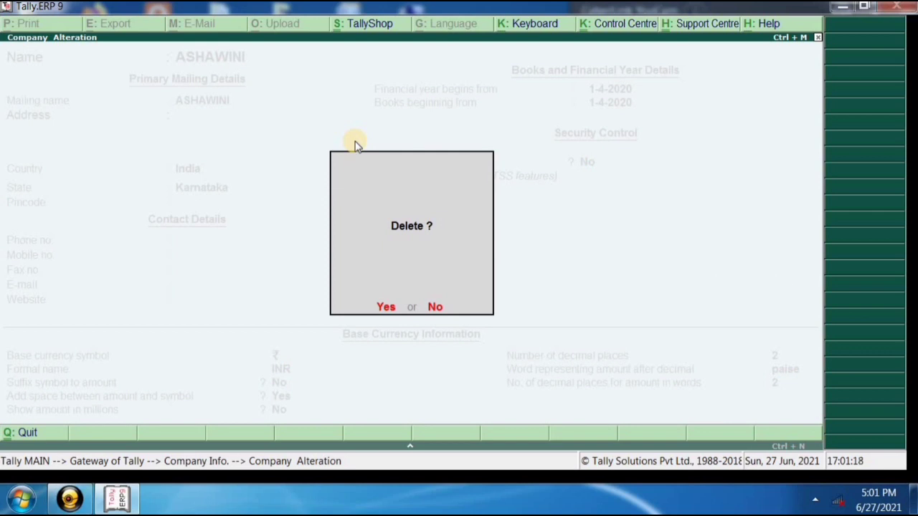
key("y")
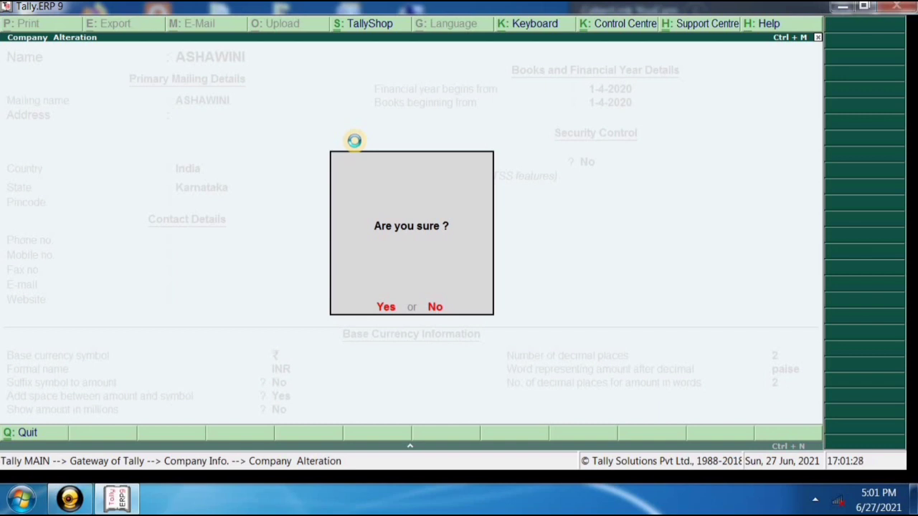
key("Return")
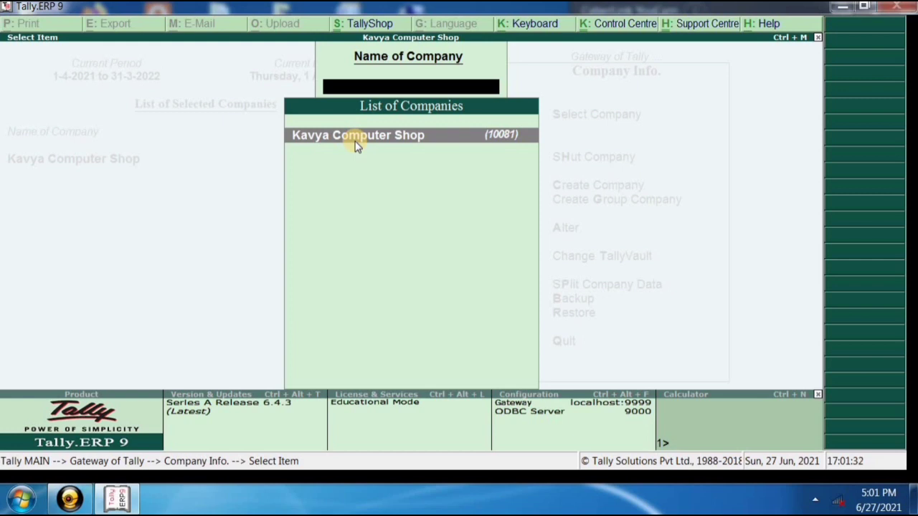
key("Escape")
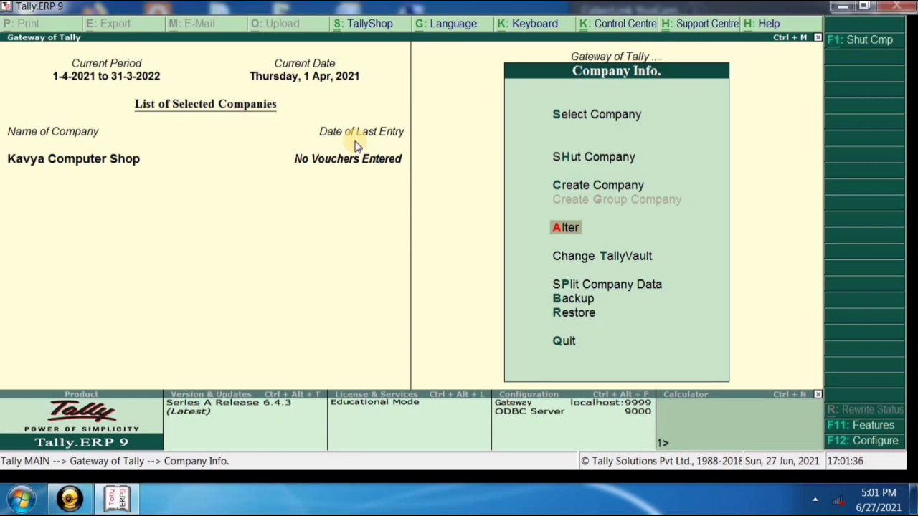
Check the list of selectable companies for the deleted ASHAWINI entry, and return to the Gateway of Tally without loading a company
key("Up")
key("Up")
key("Up")
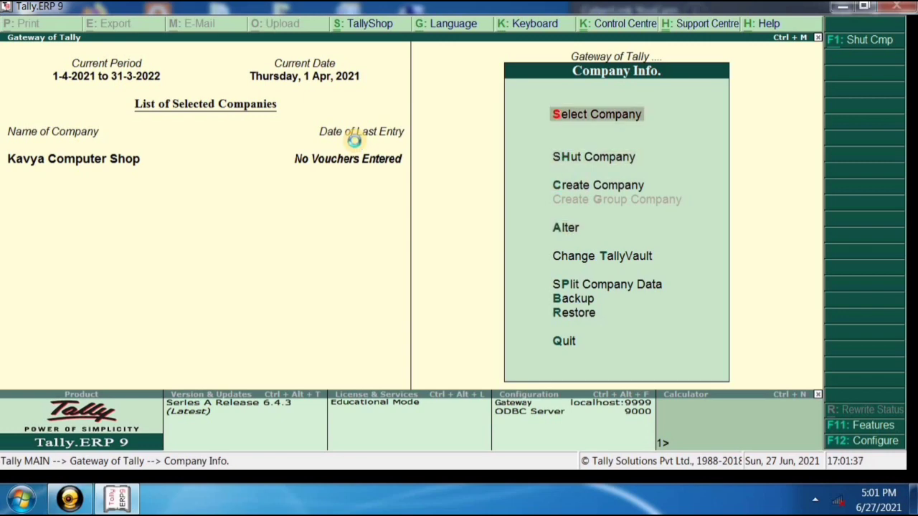
key("Return")
key("Down")
key("Down")
key("Down")
key("Down")
key("Down")
key("Down")
key("Down")
key("Down")
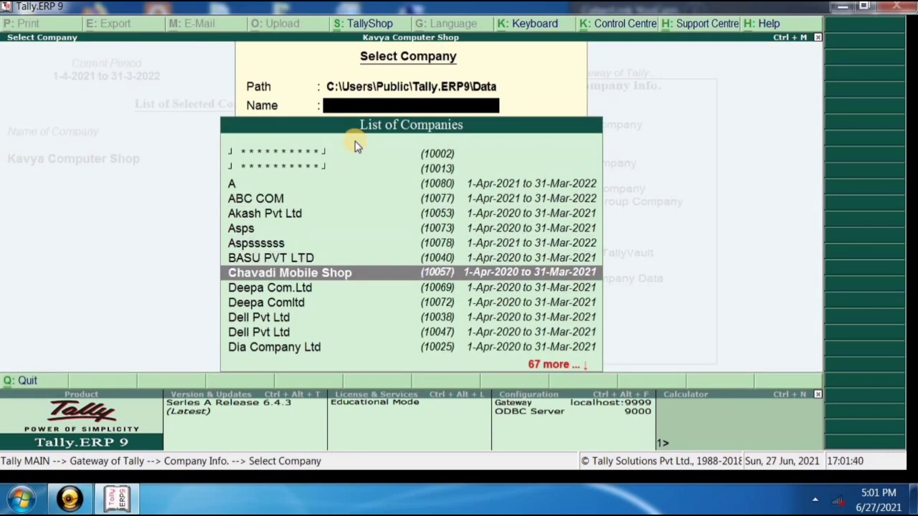
key("Down")
key("Down")
key("Down")
key("Down")
key("Up")
key("Up")
key("Up")
key("Up")
key("Up")
key("Up")
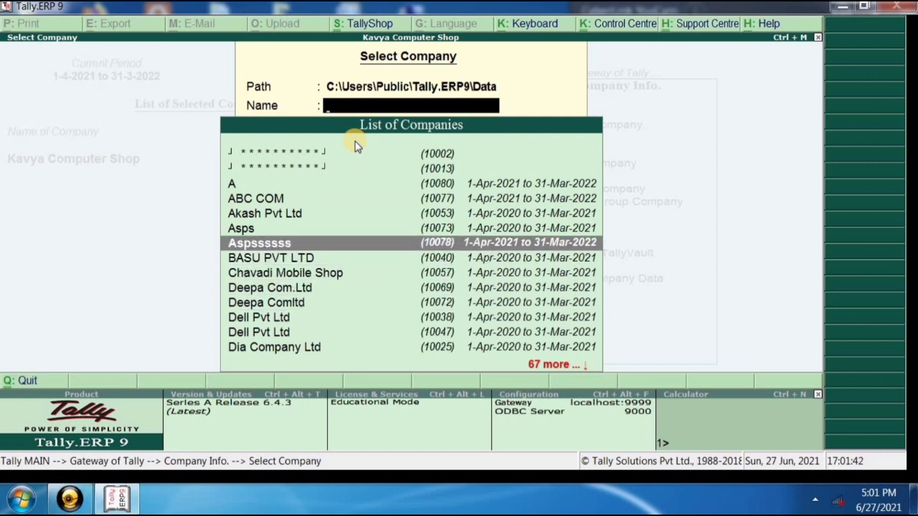
key("Up")
key("Up")
key("Up")
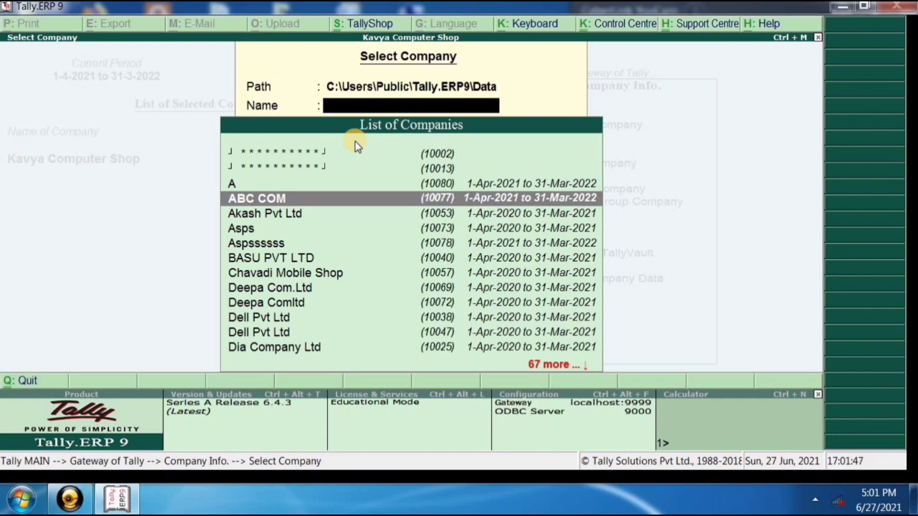
key("Escape")
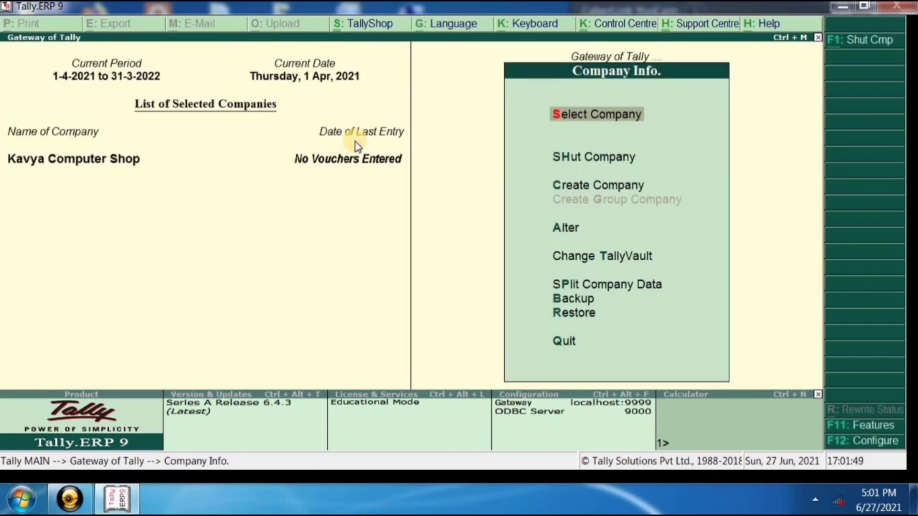
key("Escape")
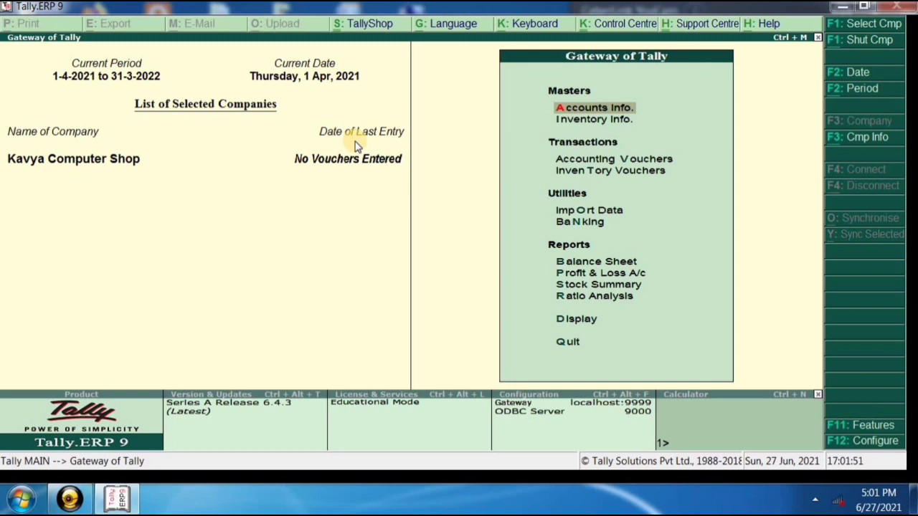
Examine the Change TallyVault password fields for Kavya Computer Shop and return to Company Info without setting a password
key("alt+F3")
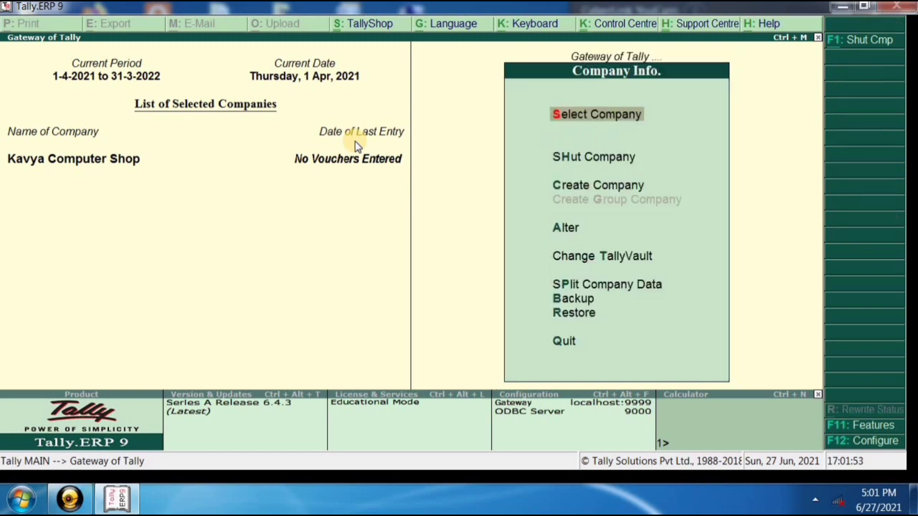
key("Down")
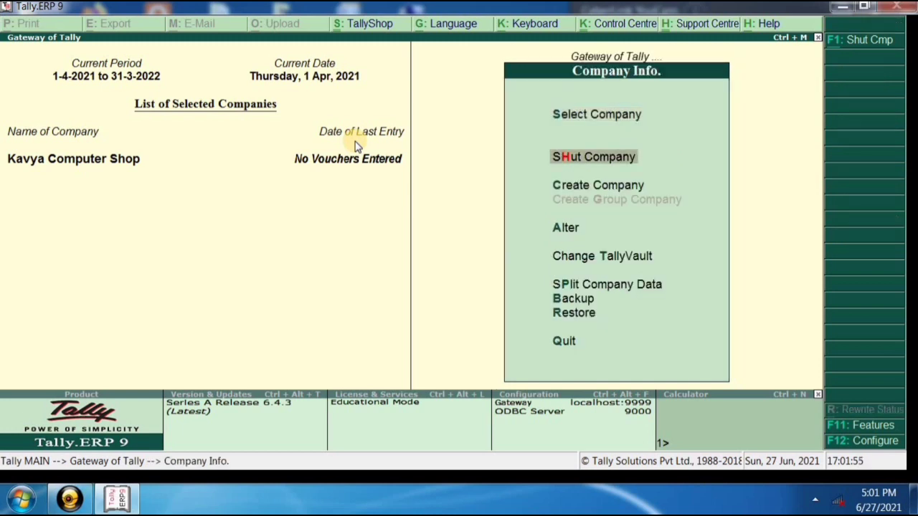
key("Down")
key("Down")
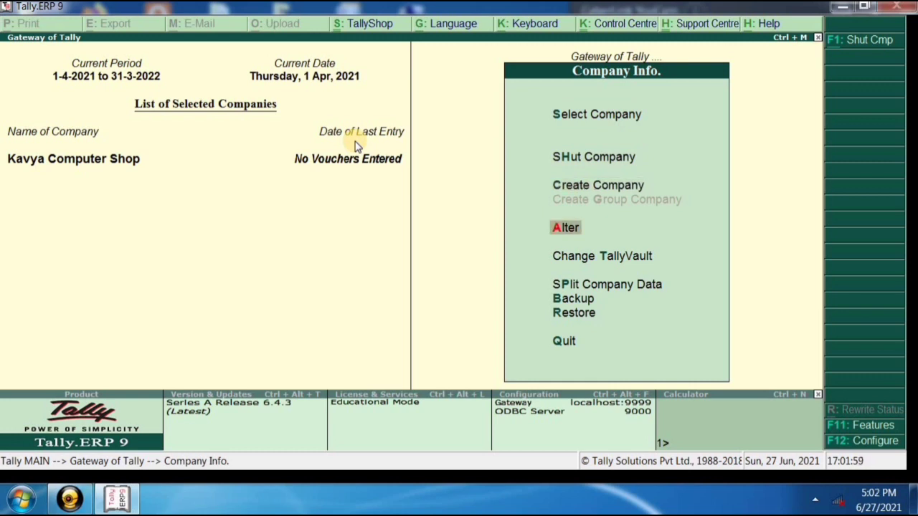
key("Down")
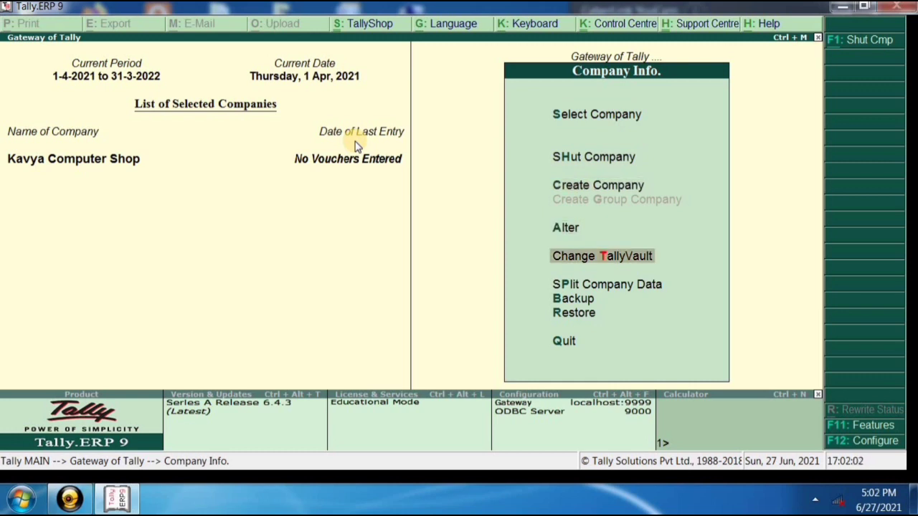
key("Return")
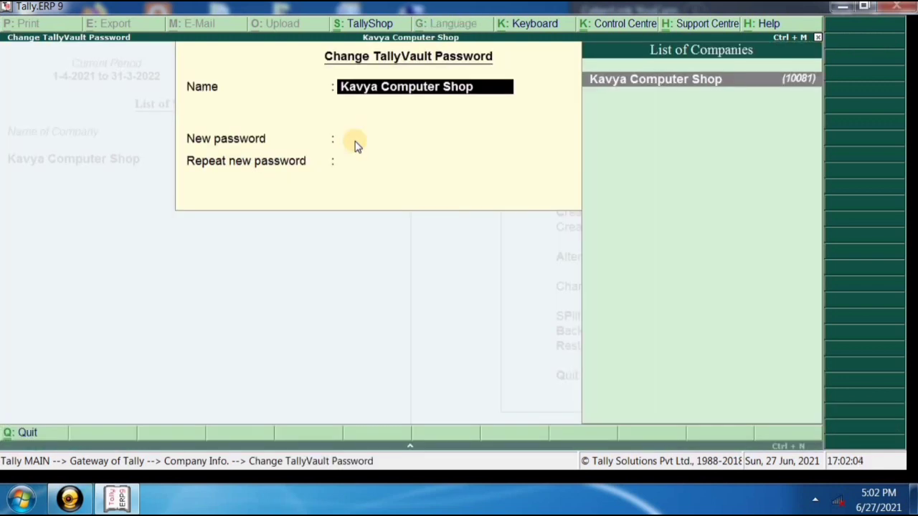
key("Return")
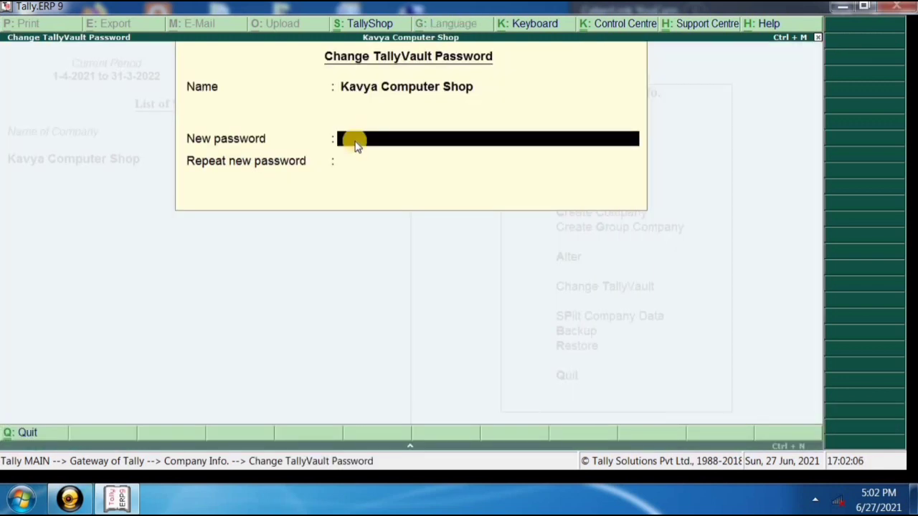
key("Return")
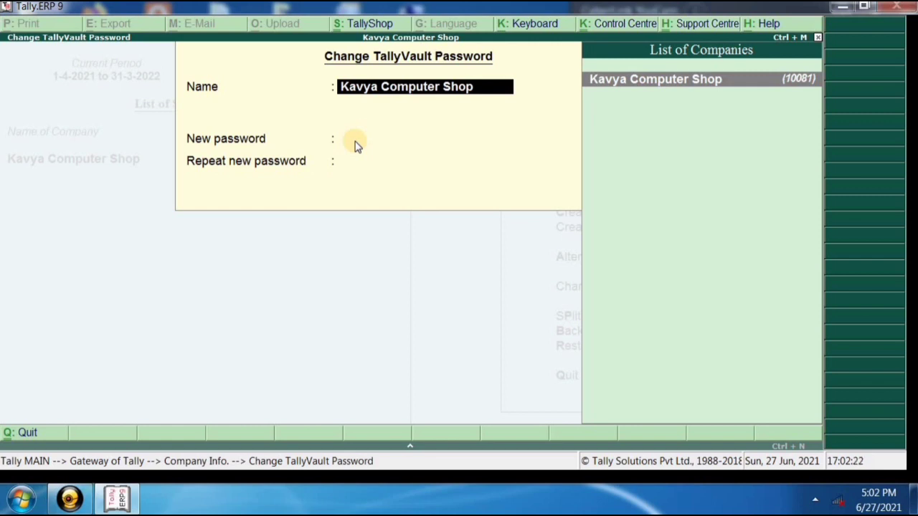
key("Return")
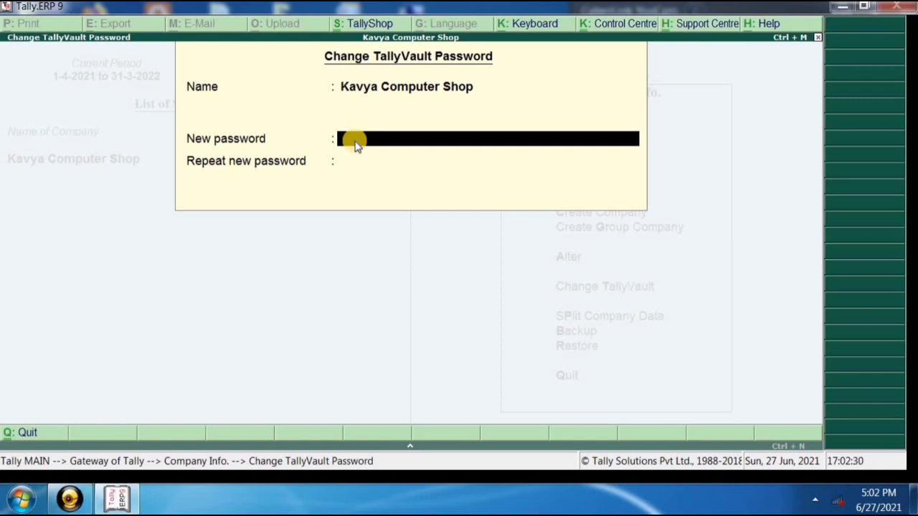
key("Escape")
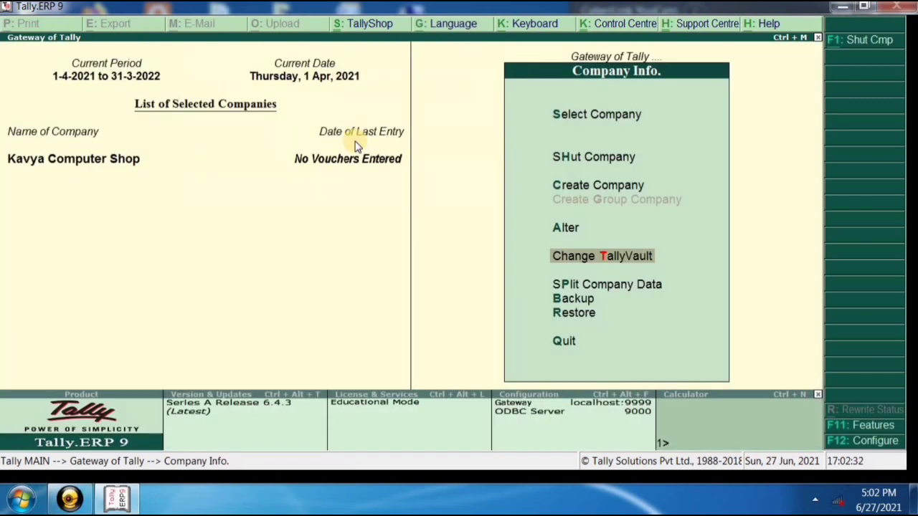
key("Down")
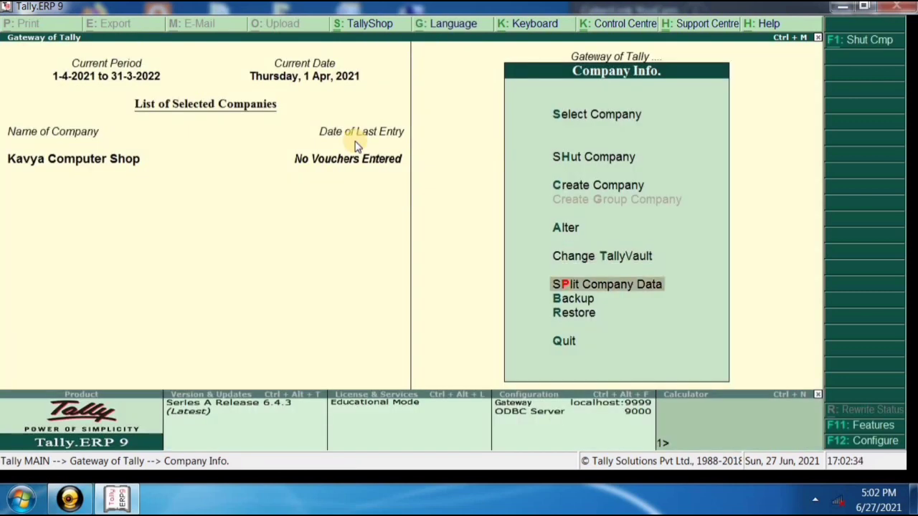
key("Down")
key("Down")
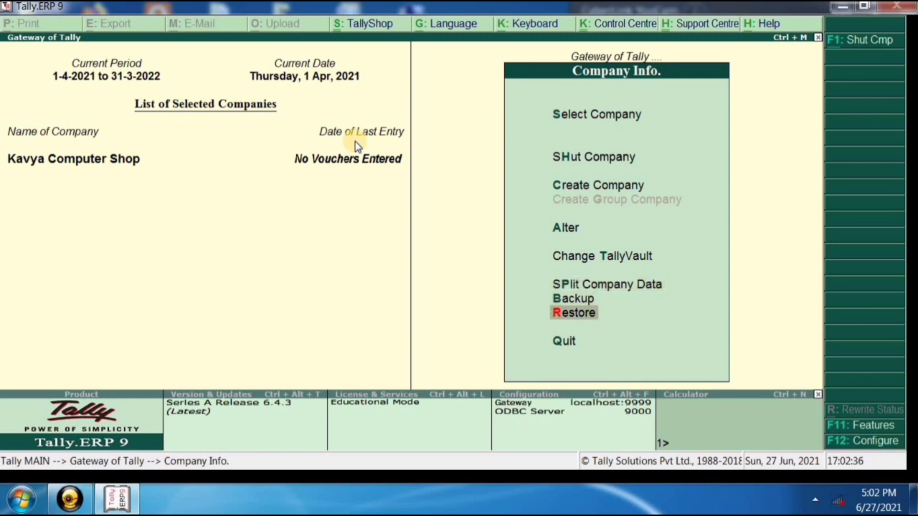
key("Down")
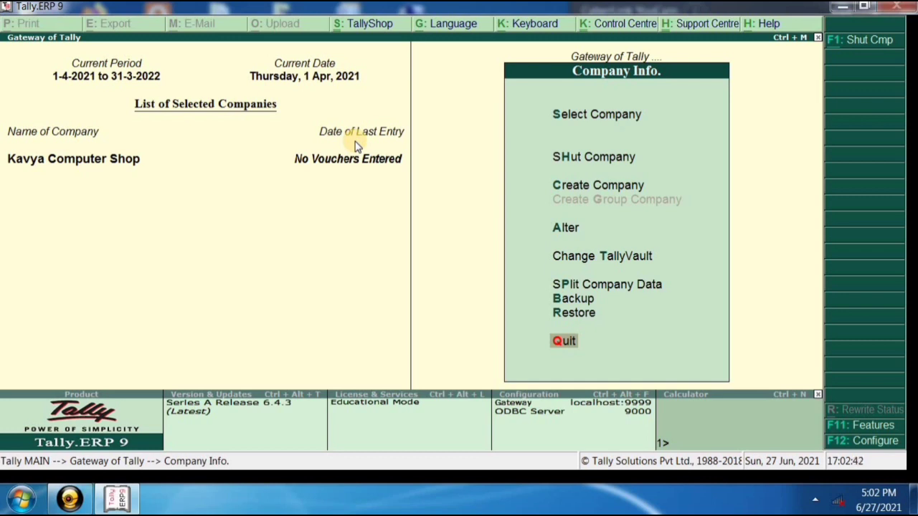
key("Up")
key("Up")
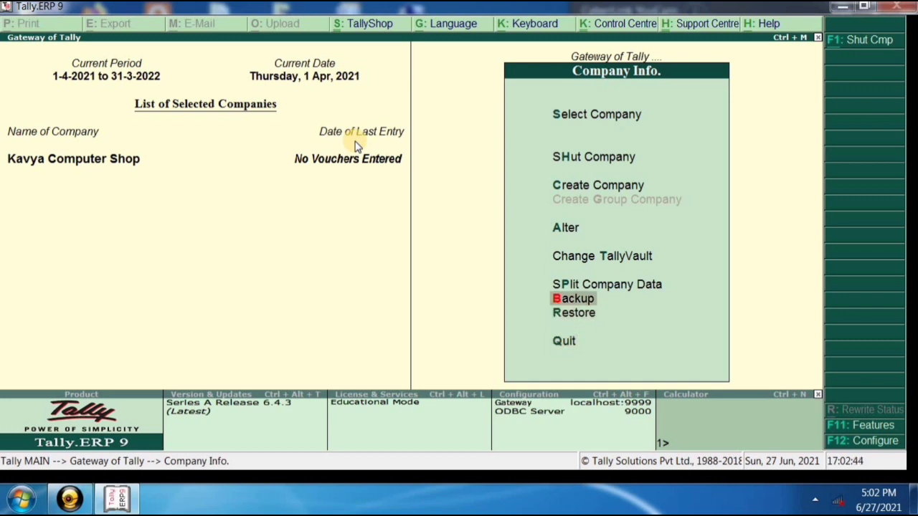
key("Up")
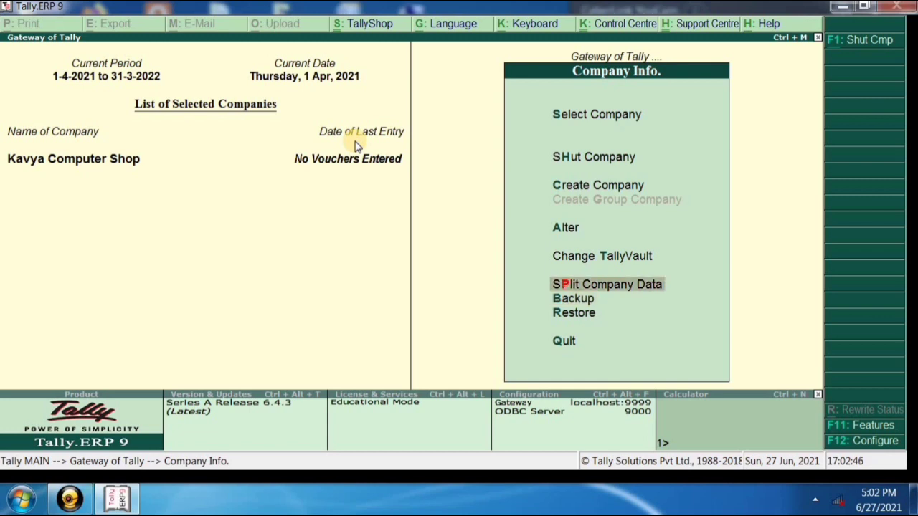
key("Down")
key("Up")
key("Down")
key("Down")
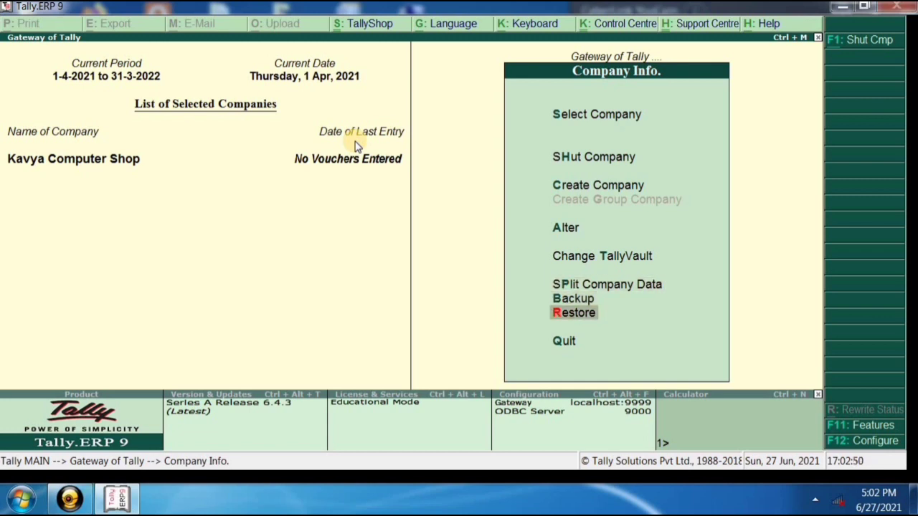
key("Up")
key("Up")
key("Down")
key("Down")
key("Down")
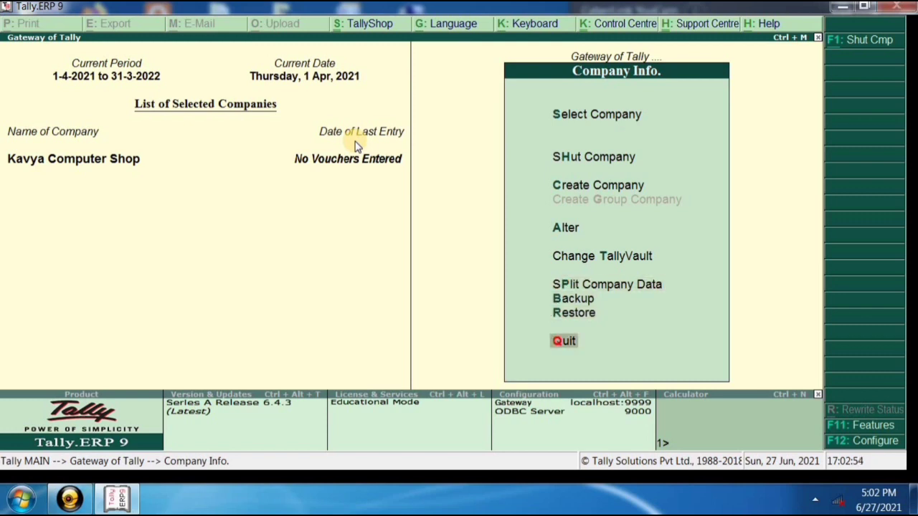
key("Up")
key("Up")
key("Up")
key("Up")
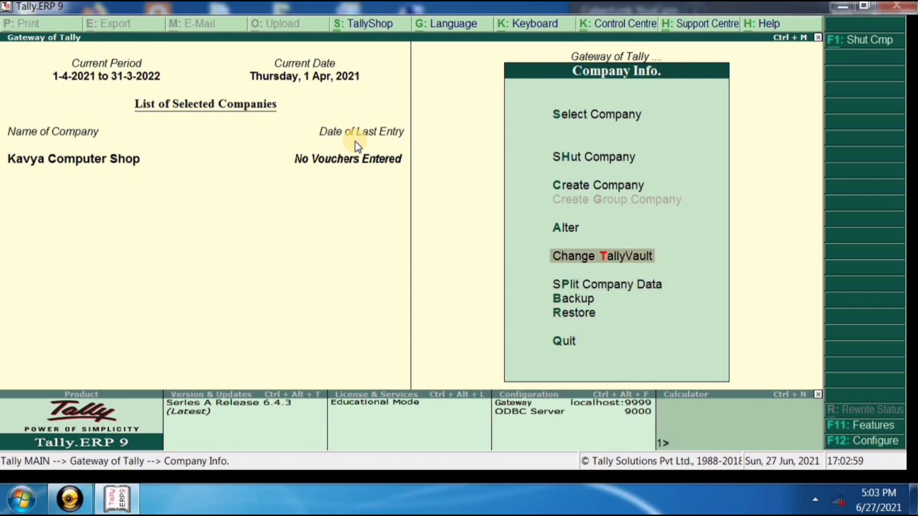
key("Up")
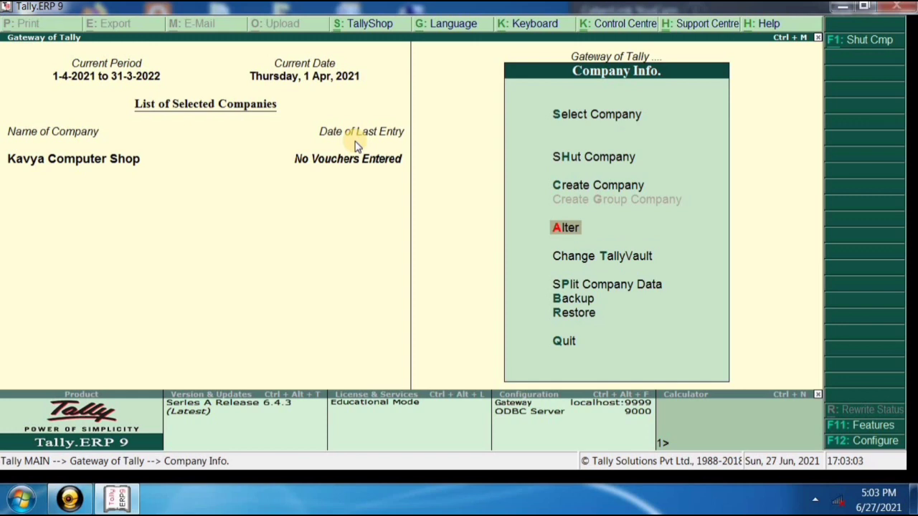
key("Up")
key("Up")
key("Down")
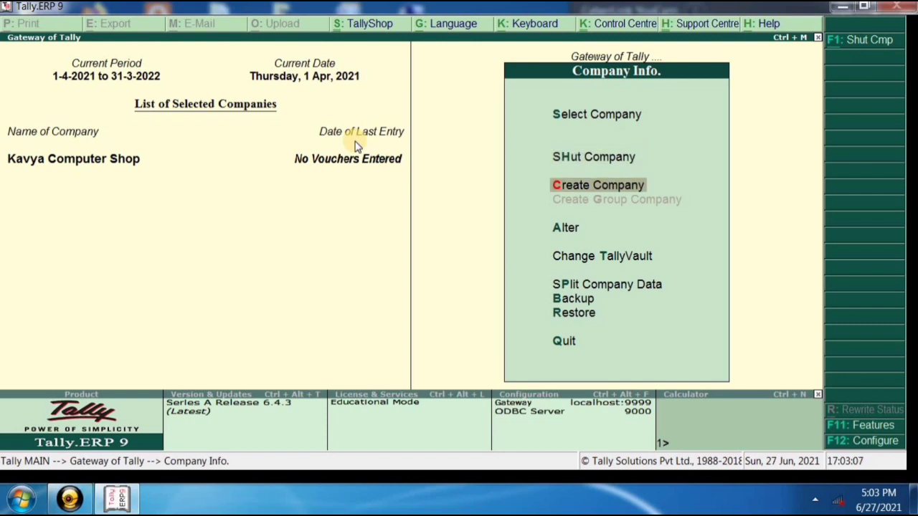
key("Up")
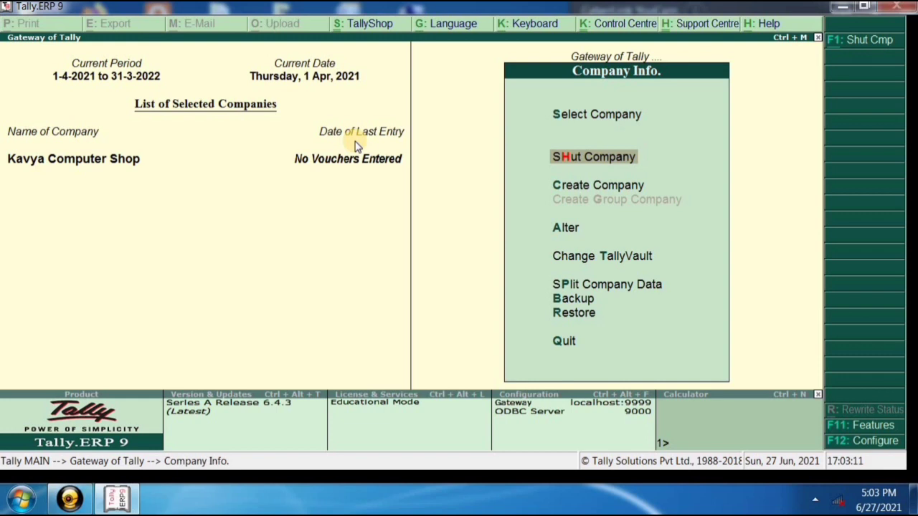
Load the company BASU PVT LTD alongside Kavya Computer Shop from Company Info
key("Up")
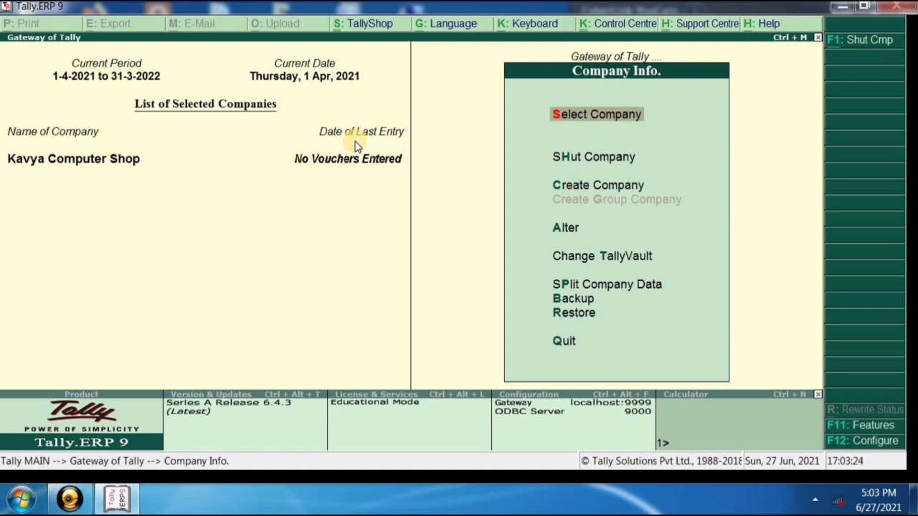
key("Down")
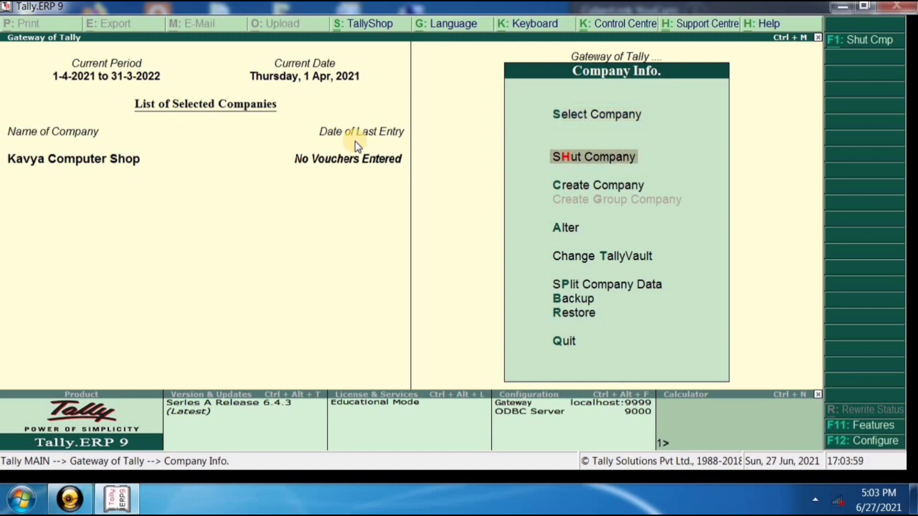
key("Up")
key("Up")
key("Down")
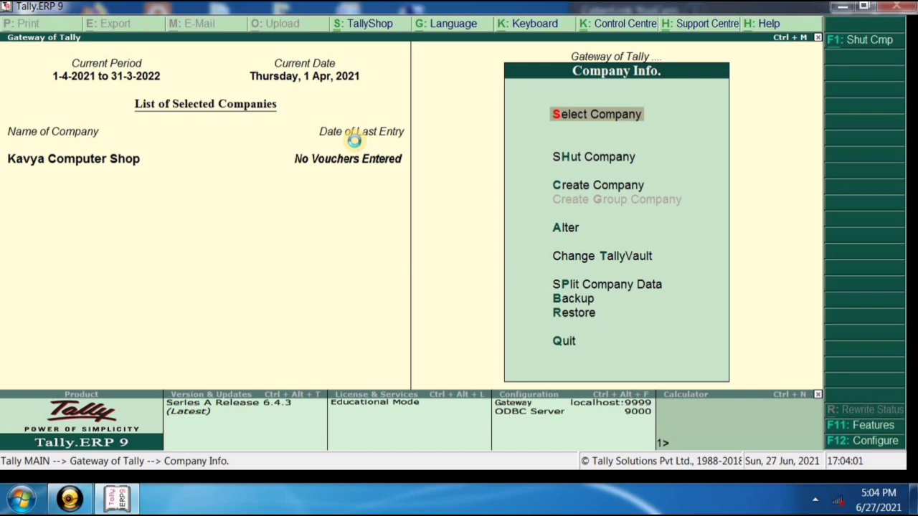
key("Return")
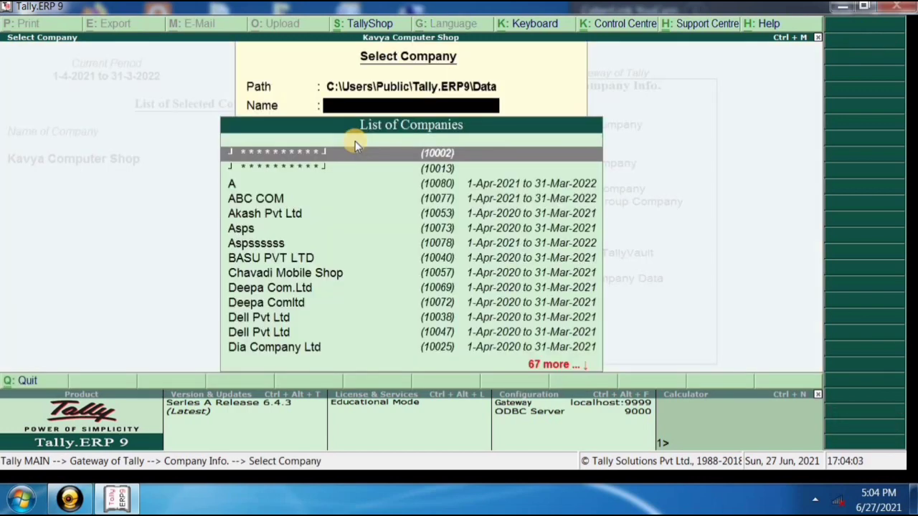
key("Down")
key("Down")
key("Down")
key("Down")
key("Down")
key("Down")
key("Down")
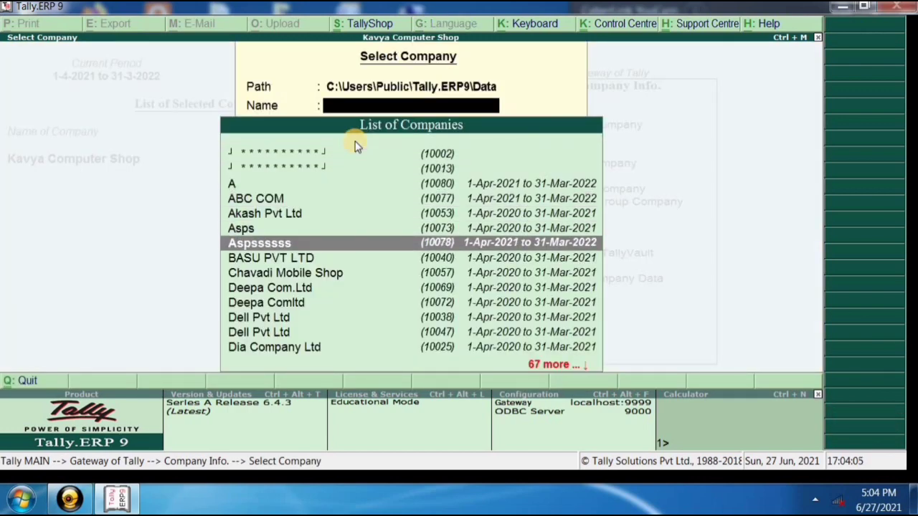
key("Return")
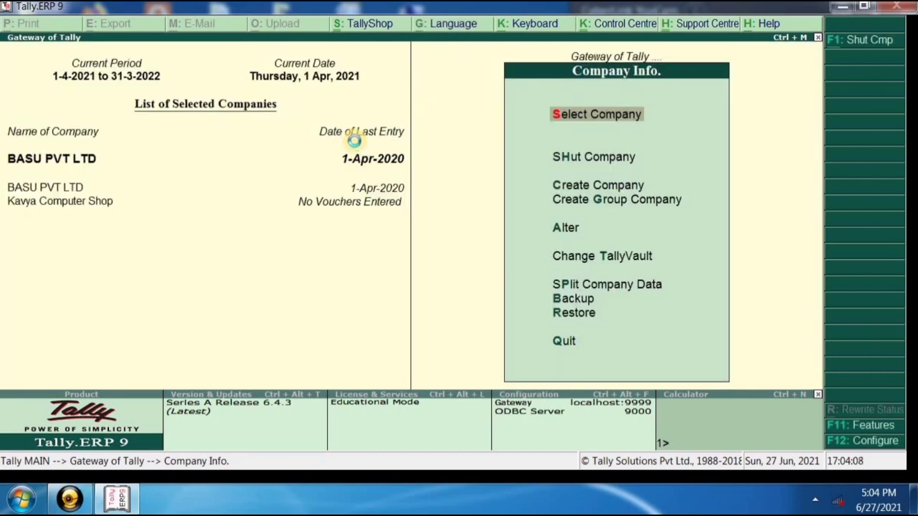
key("Return")
key("Down")
key("Down")
key("Down")
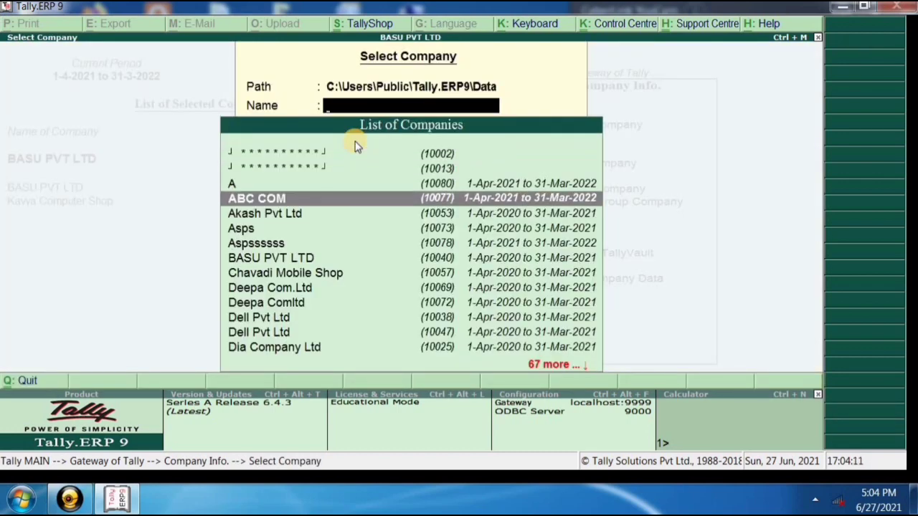
key("Escape")
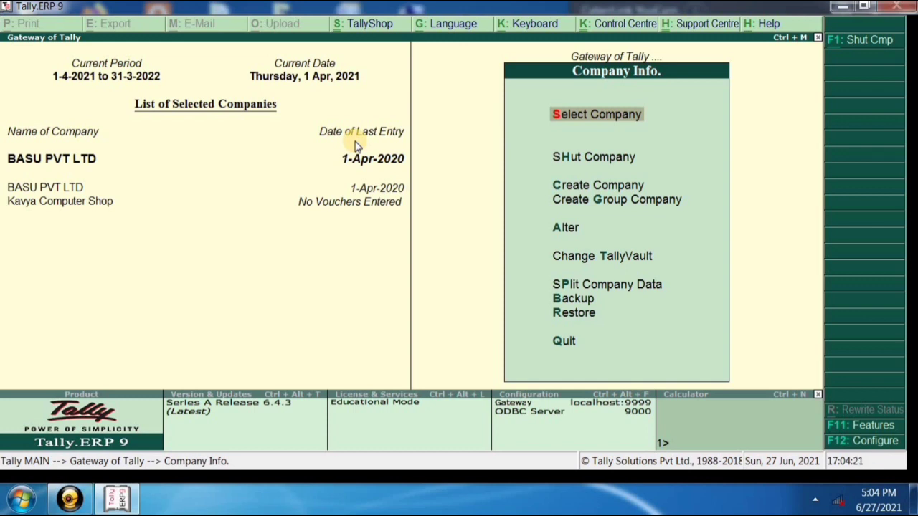
Make Kavya Computer Shop the current company, return to the Gateway of Tally and switch back to BASU PVT LTD
left_click(76, 203)
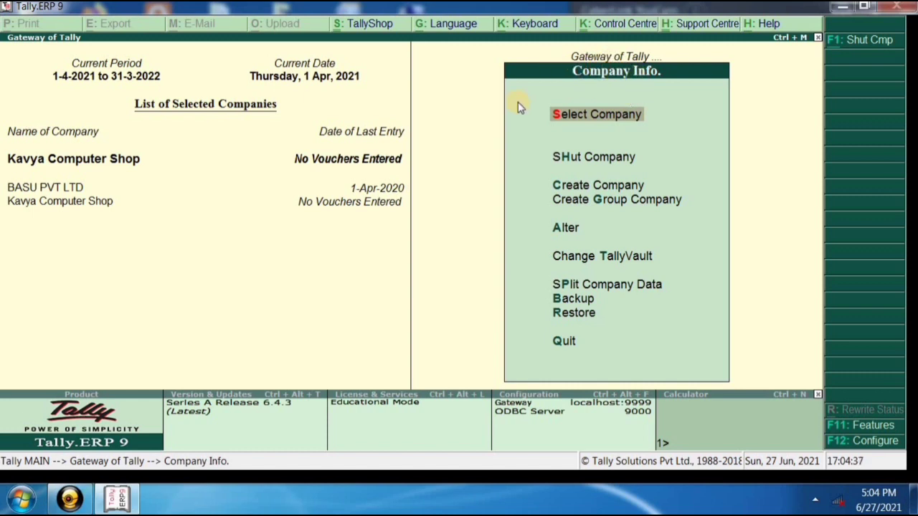
key("Escape")
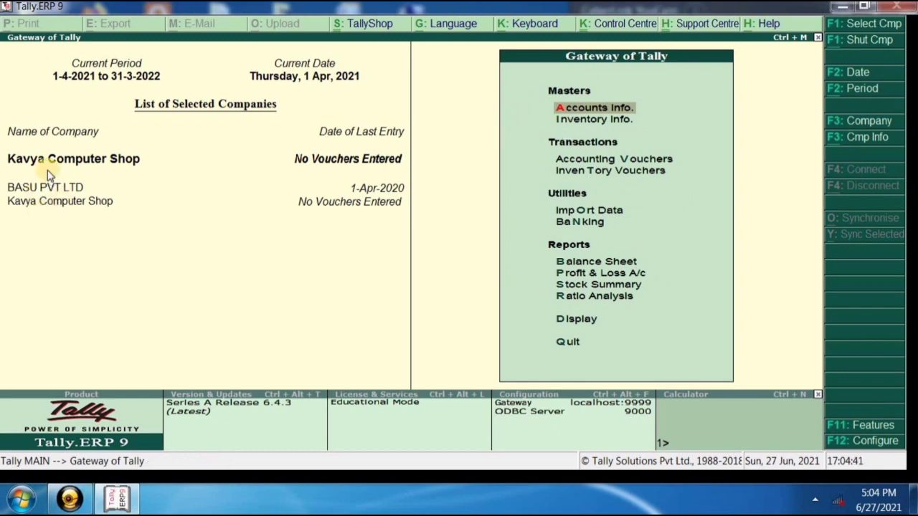
left_click(96, 168)
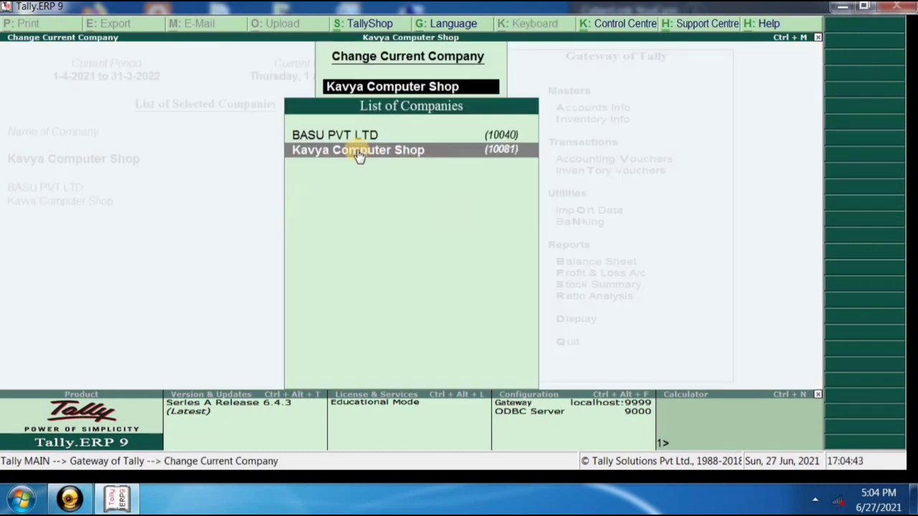
key("Up")
key("Return")
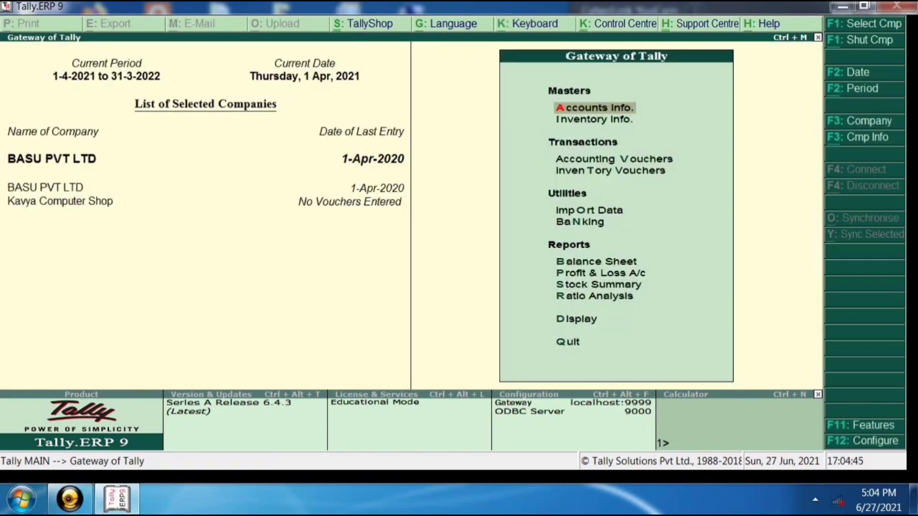
left_click(75, 196)
left_click(73, 189)
Review the Company Info options from the Gateway of Tally and return to the Gateway
key("alt+F3")
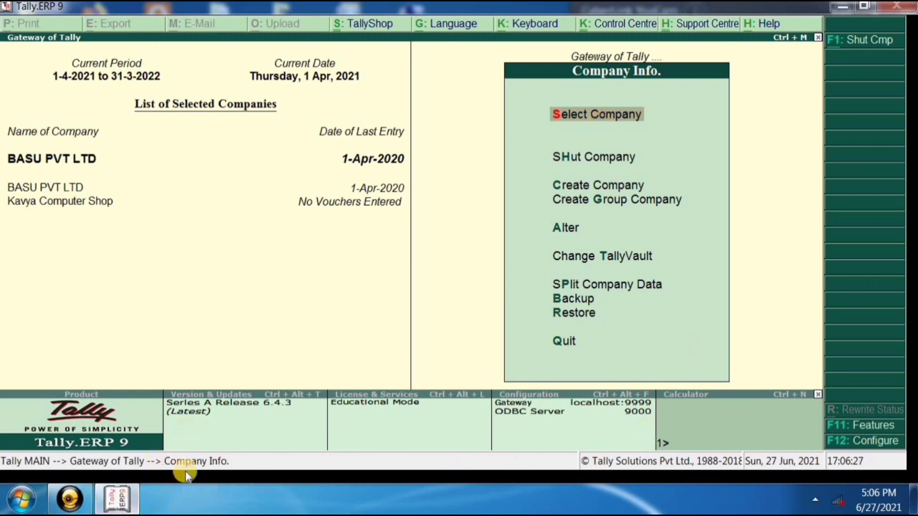
mouse_move(125, 504)
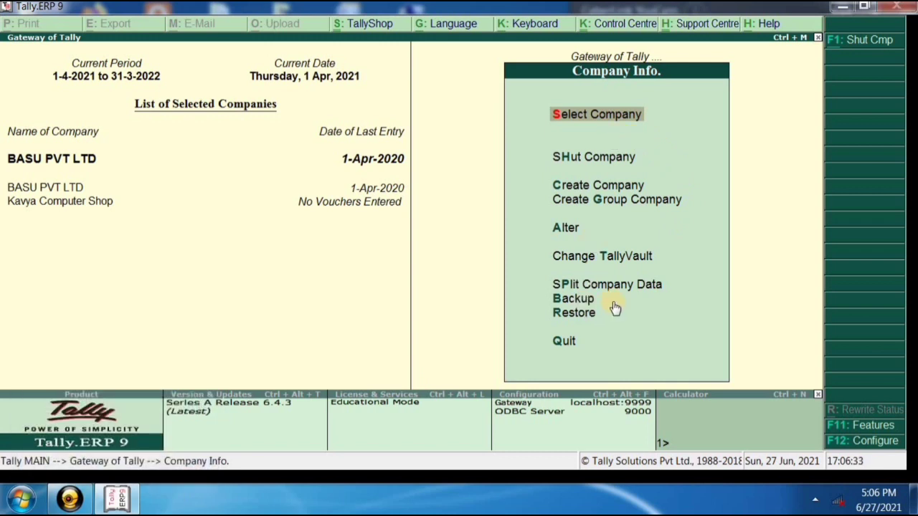
key("Escape")
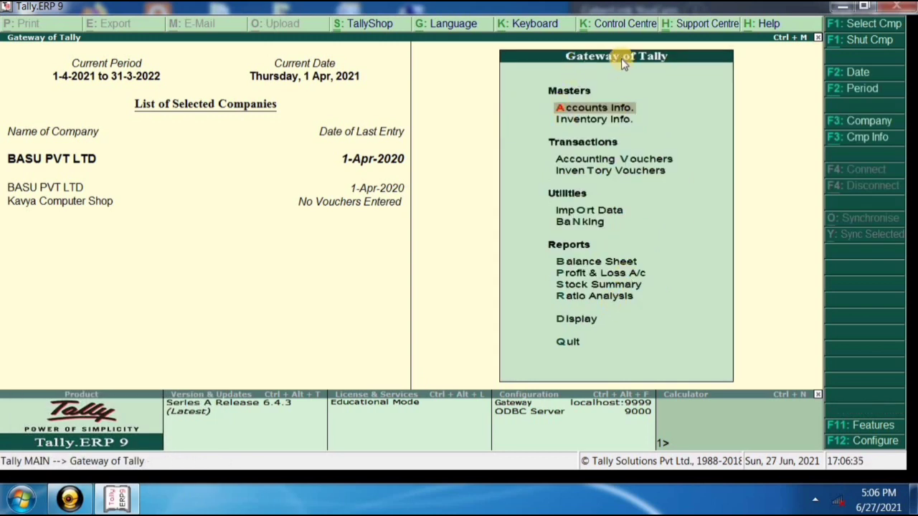
key("alt+F3")
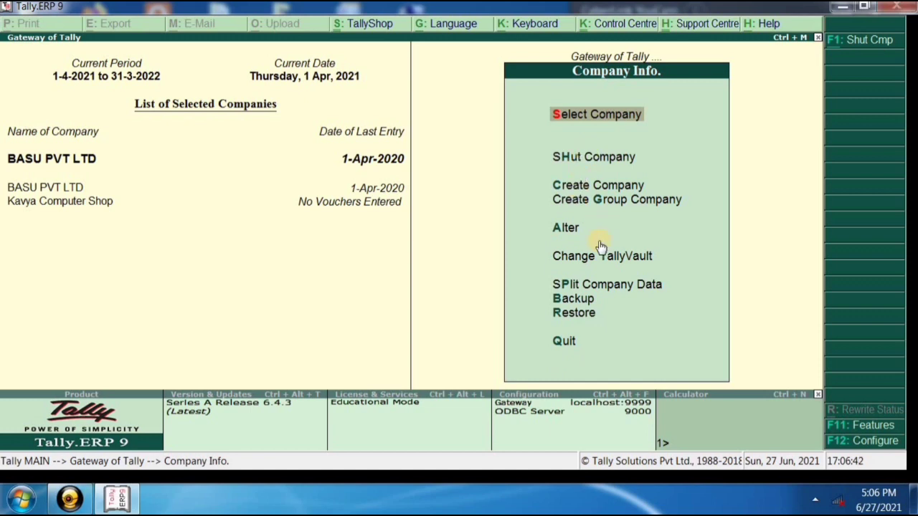
key("Escape")
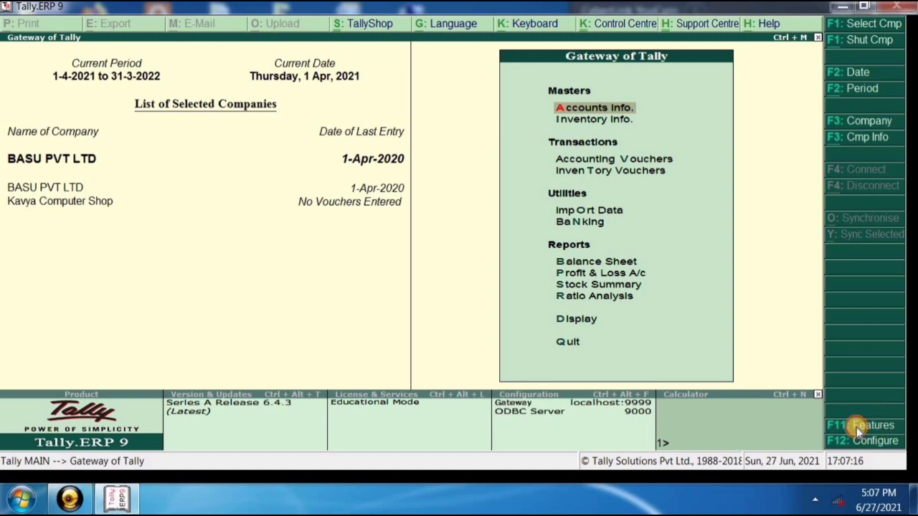
Examine the Accounting Features of BASU PVT LTD and return to the Gateway of Tally without changing any setting
left_click(856, 427)
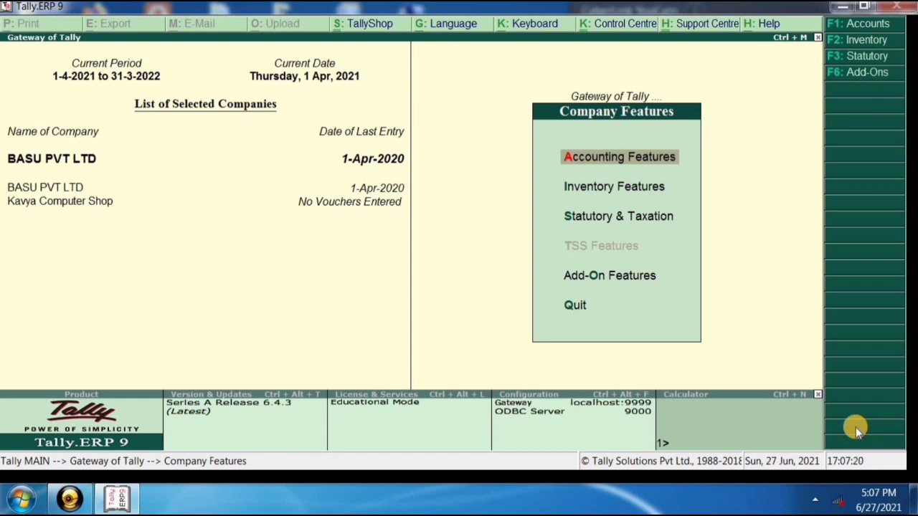
key("Return")
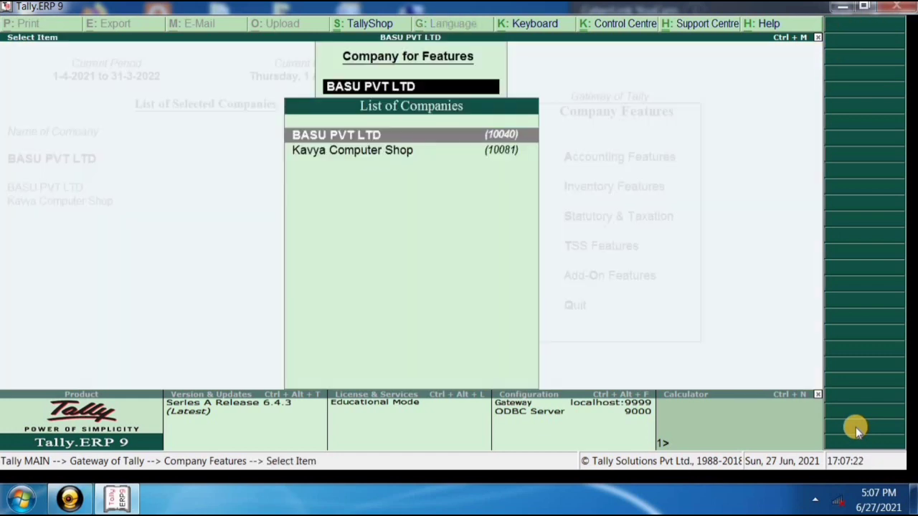
key("Return")
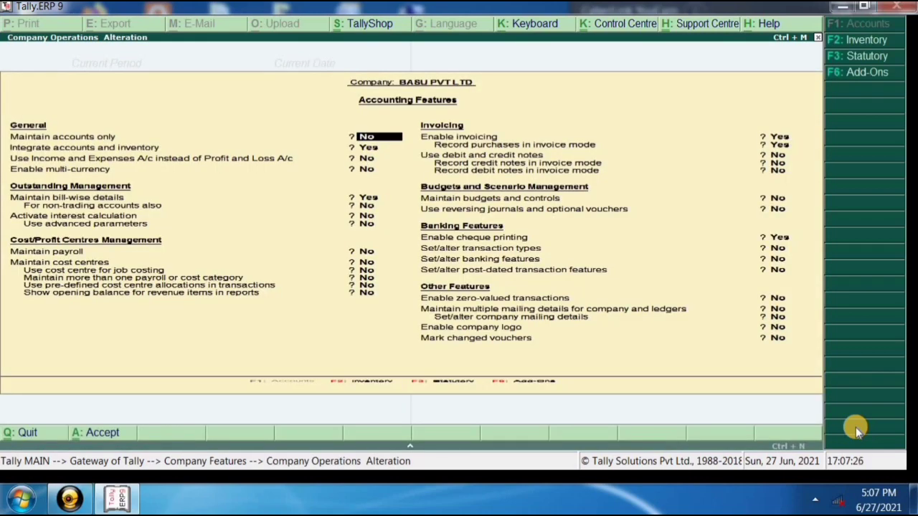
key("Escape")
key("Escape")
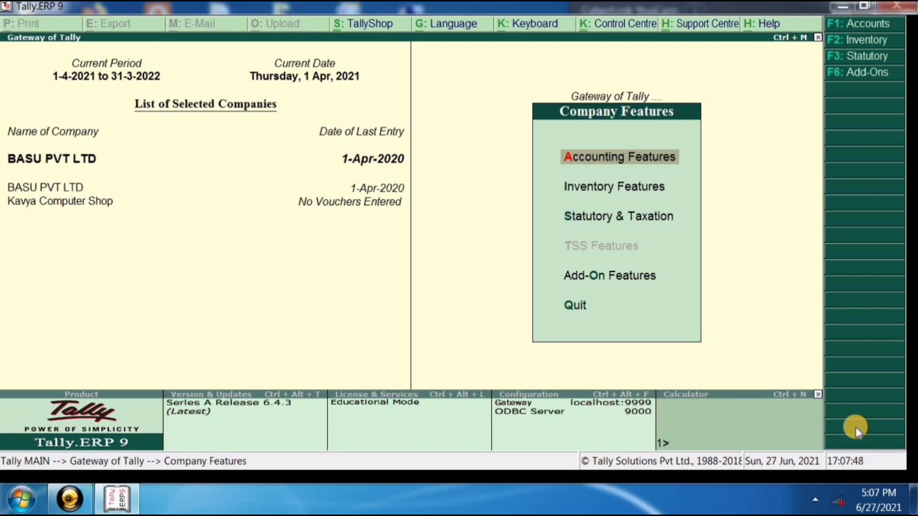
key("Escape")
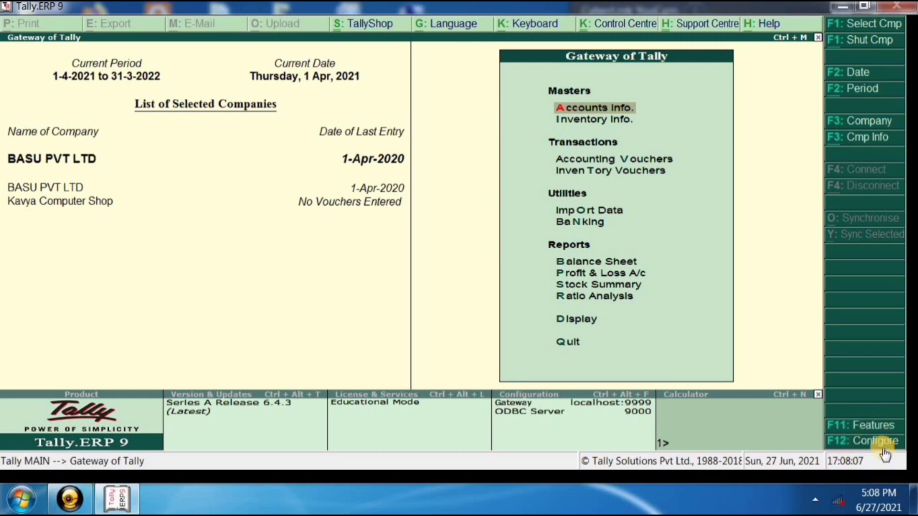
Review the Company Features categories and the Configuration options, returning to the Gateway of Tally
left_click(836, 427)
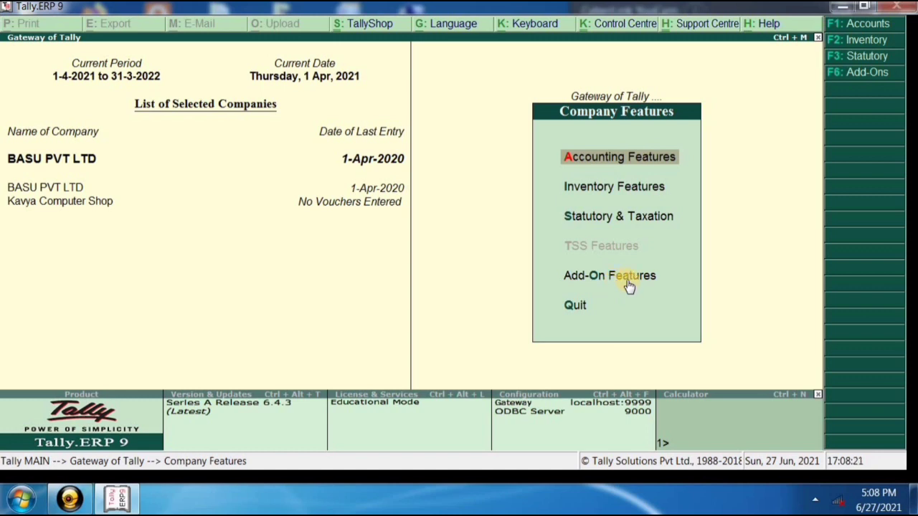
key("Escape")
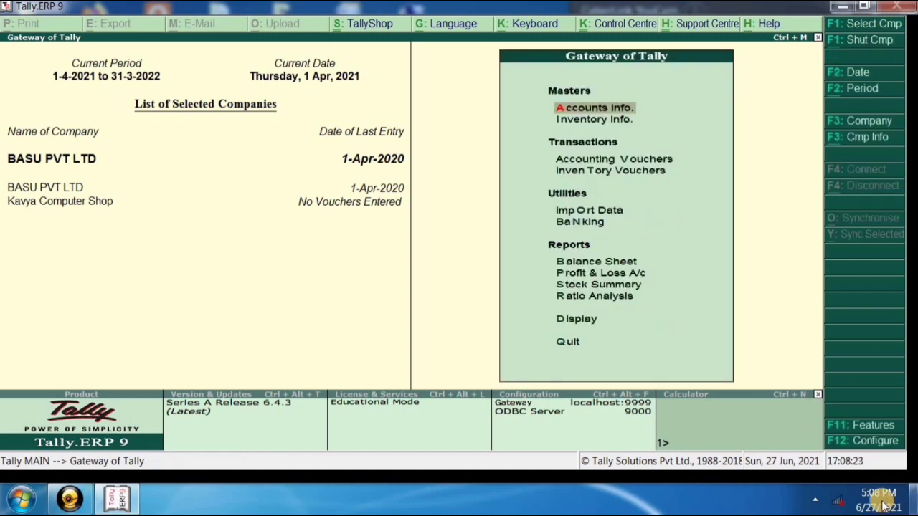
left_click(885, 444)
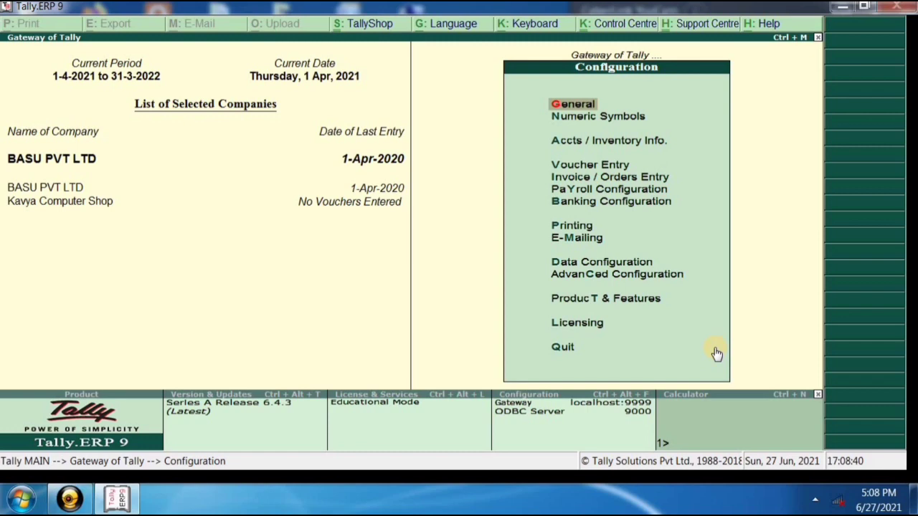
key("Escape")
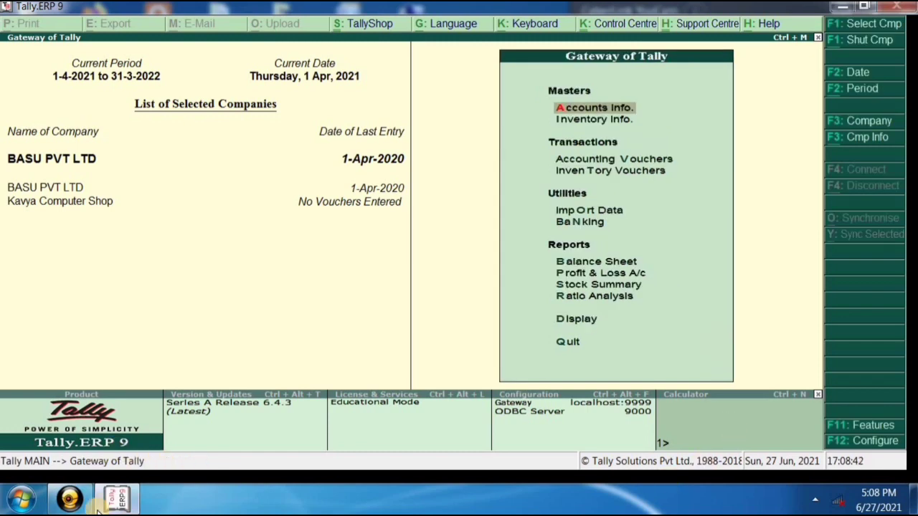
left_click(87, 502)
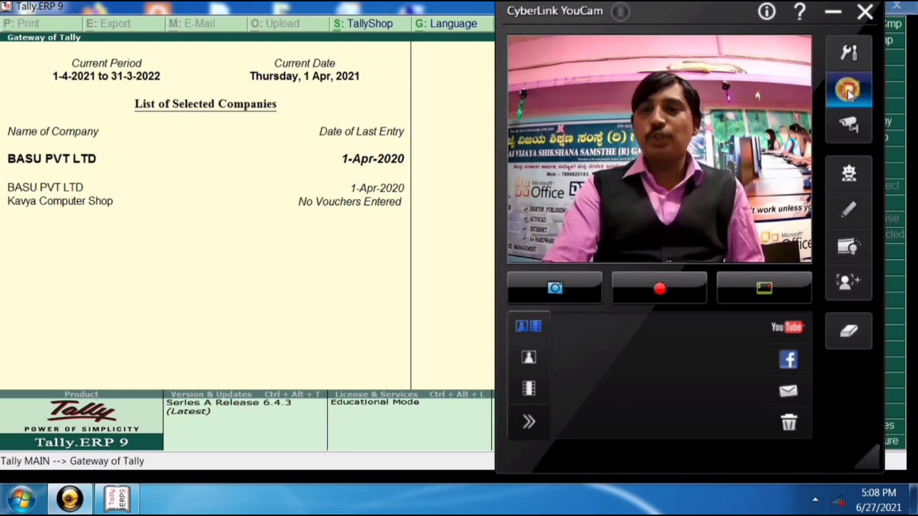
left_click(846, 91)
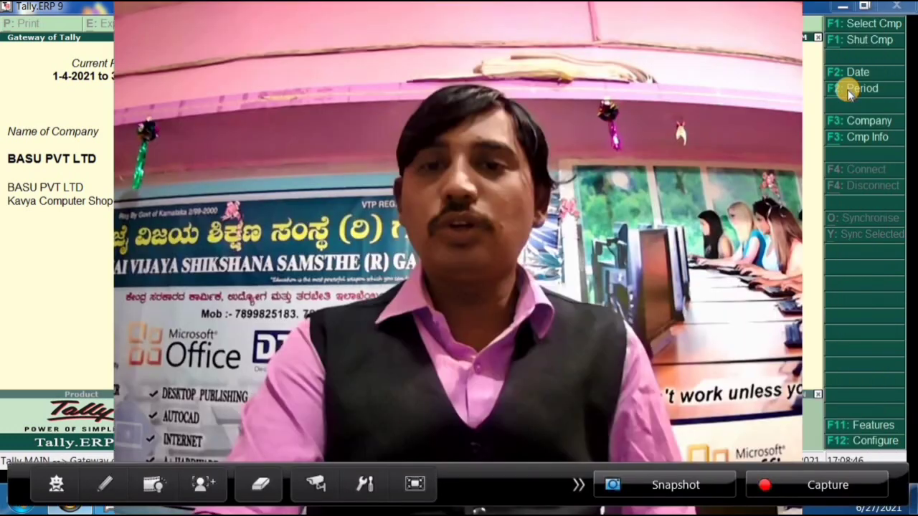